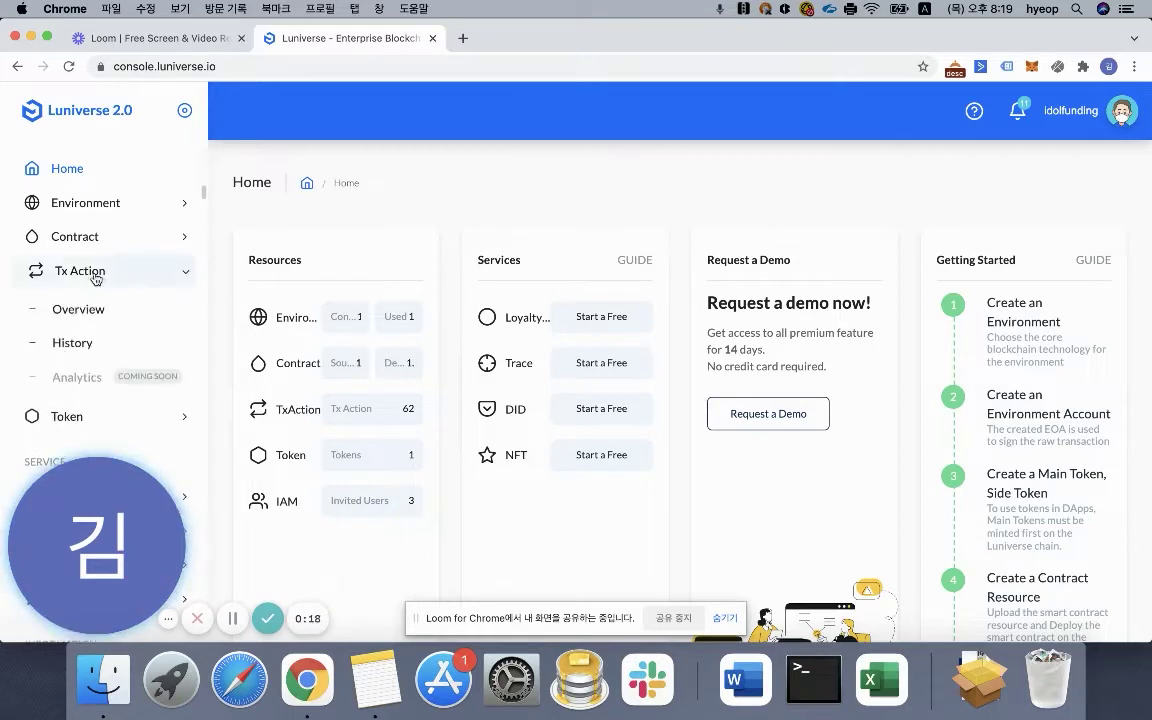
- Open the Tx Action overview and look through the list of existing actions
{"action": "left_click", "coordinate": [66, 310]}
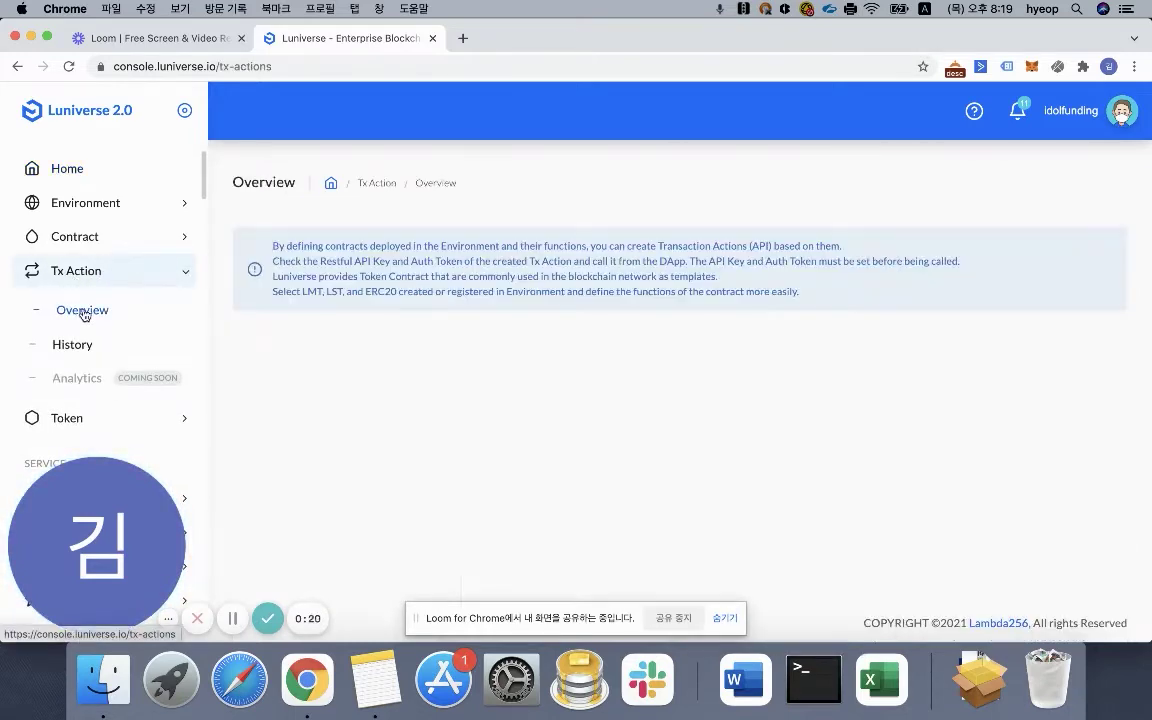
{"action": "scroll", "coordinate": [511, 357], "scroll_direction": "down", "scroll_amount": 1}
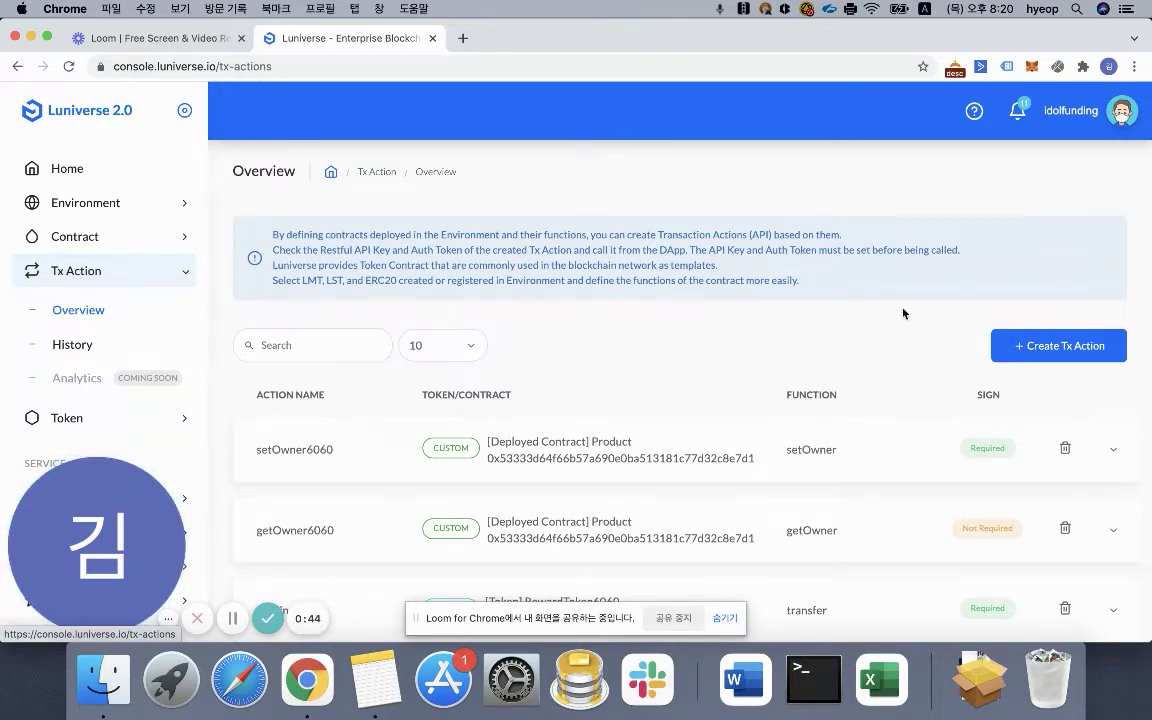
{"action": "scroll", "coordinate": [864, 335], "scroll_direction": "down", "scroll_amount": 2}
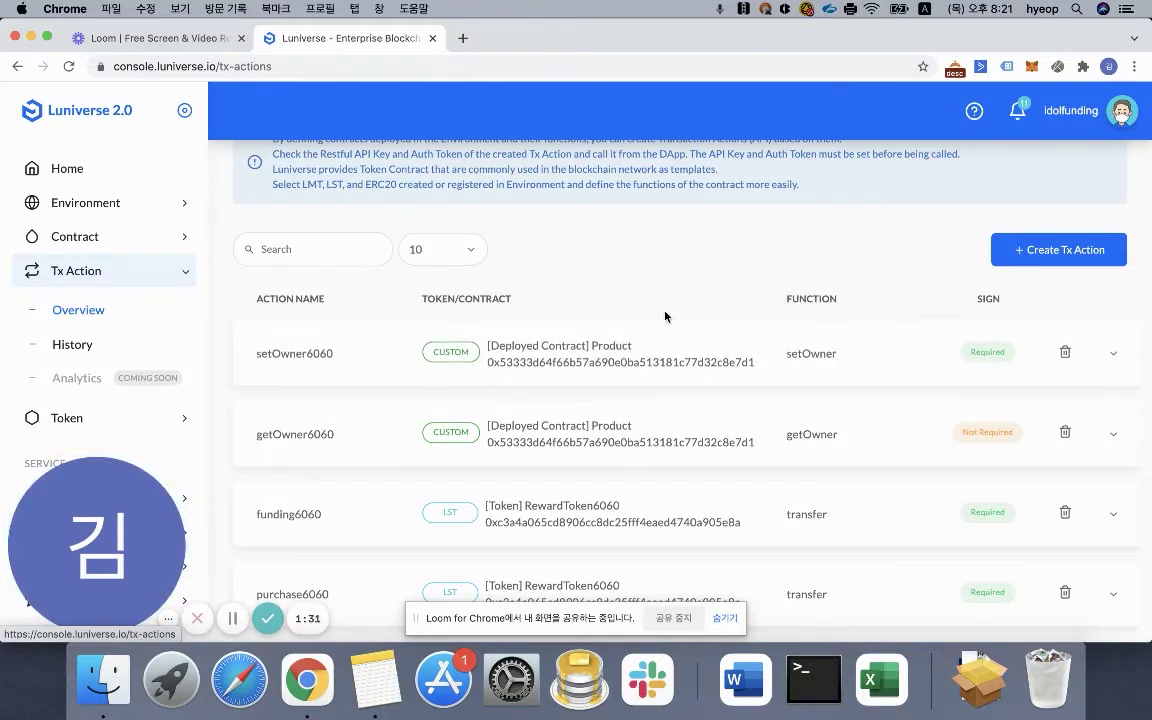
- Start a new Tx Action and choose [Token] RewardToken8877 as its token/contract resource
{"action": "left_click", "coordinate": [1062, 252]}
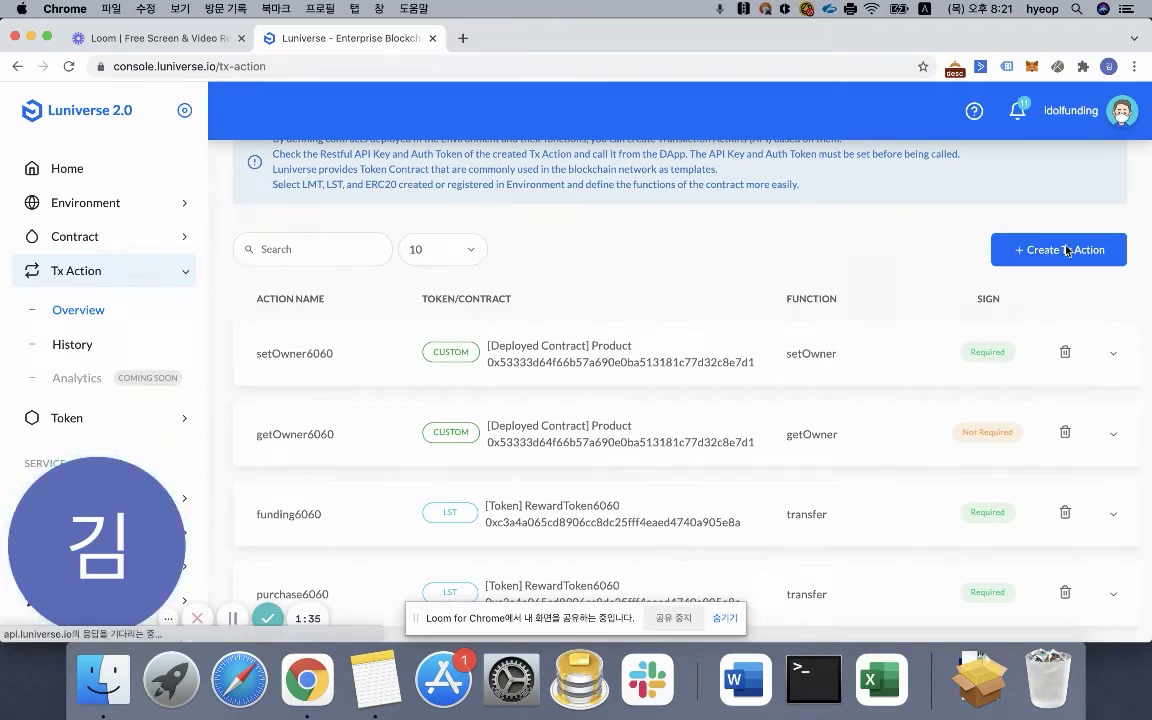
{"action": "scroll", "coordinate": [489, 327], "scroll_direction": "down", "scroll_amount": 4}
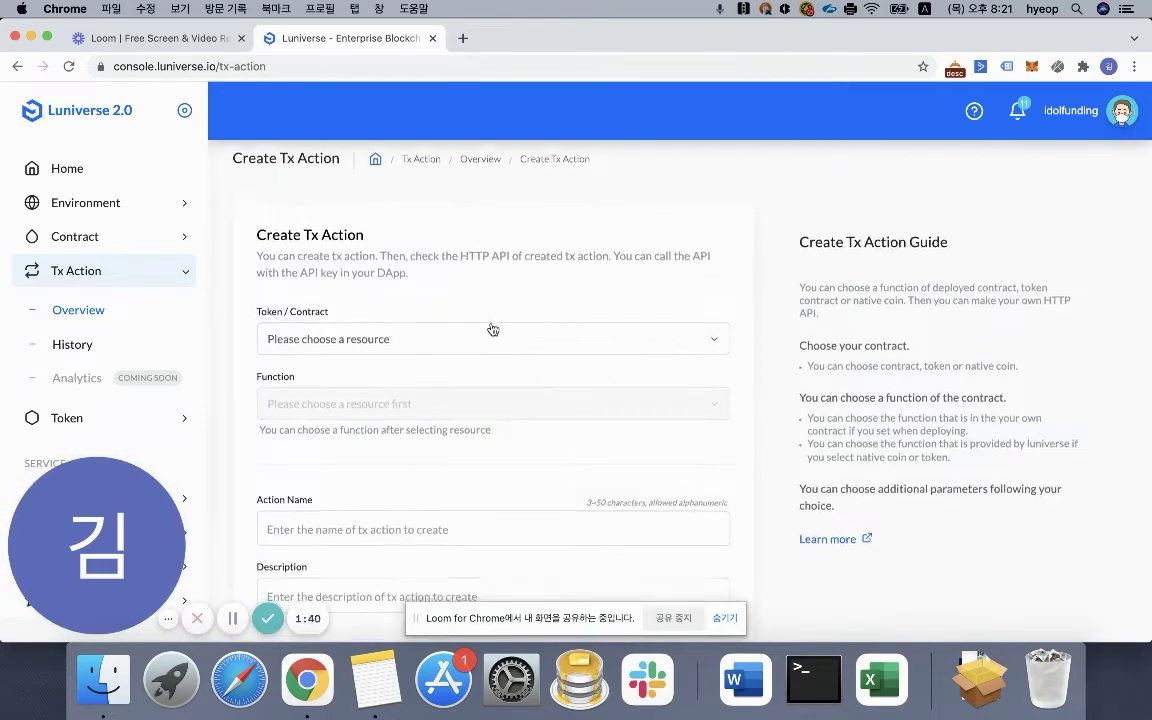
{"action": "left_click", "coordinate": [469, 292]}
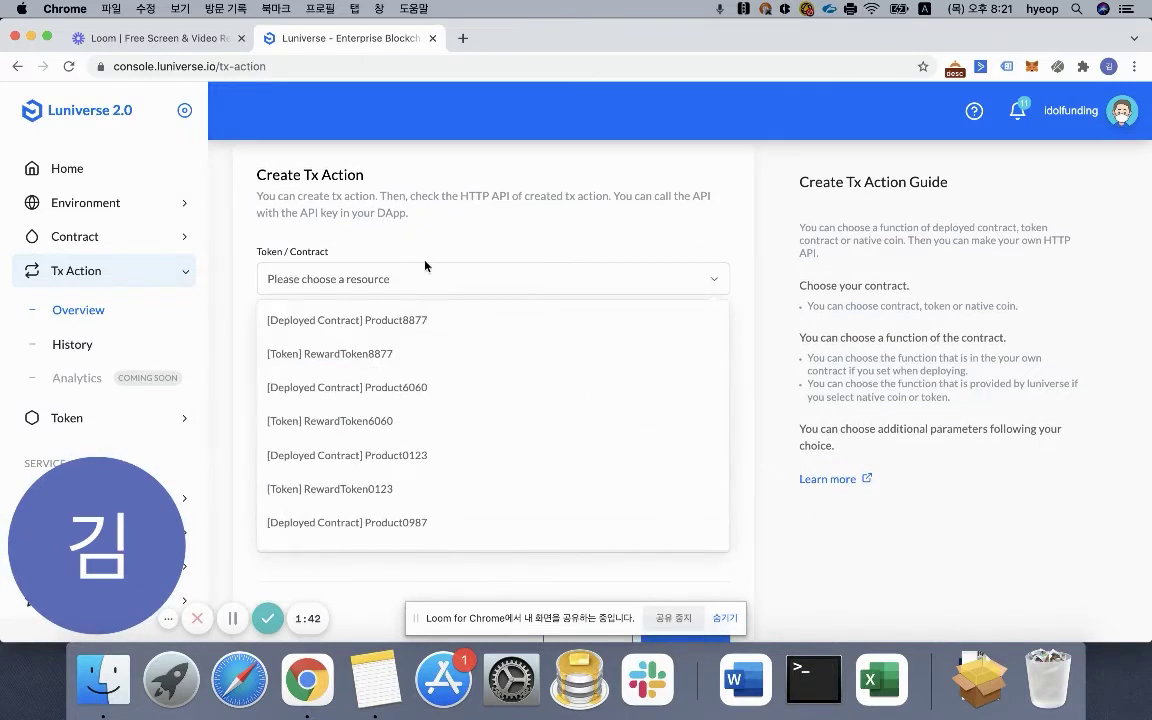
{"action": "left_click", "coordinate": [370, 356]}
{"action": "scroll", "coordinate": [367, 319], "scroll_direction": "down", "scroll_amount": 1}
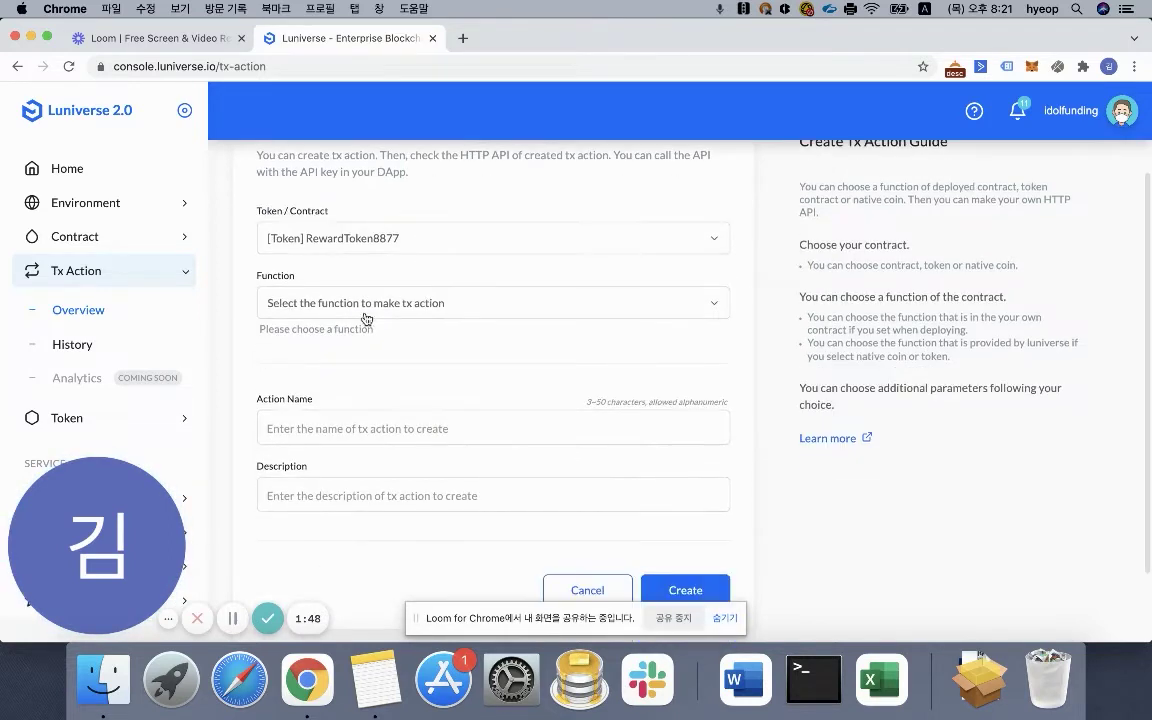
- Set the function of the new Tx Action to Free Simple Transfer
{"action": "left_click", "coordinate": [367, 317]}
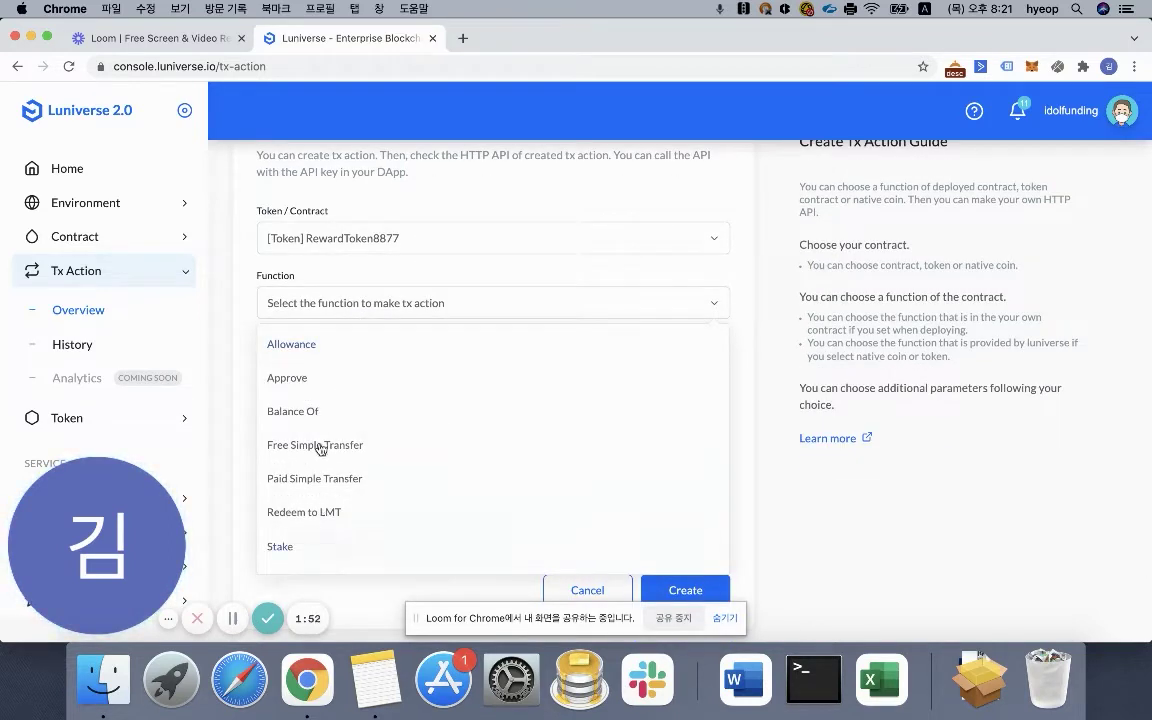
{"action": "scroll", "coordinate": [321, 450], "scroll_direction": "down", "scroll_amount": 3}
{"action": "scroll", "coordinate": [321, 450], "scroll_direction": "up", "scroll_amount": 3}
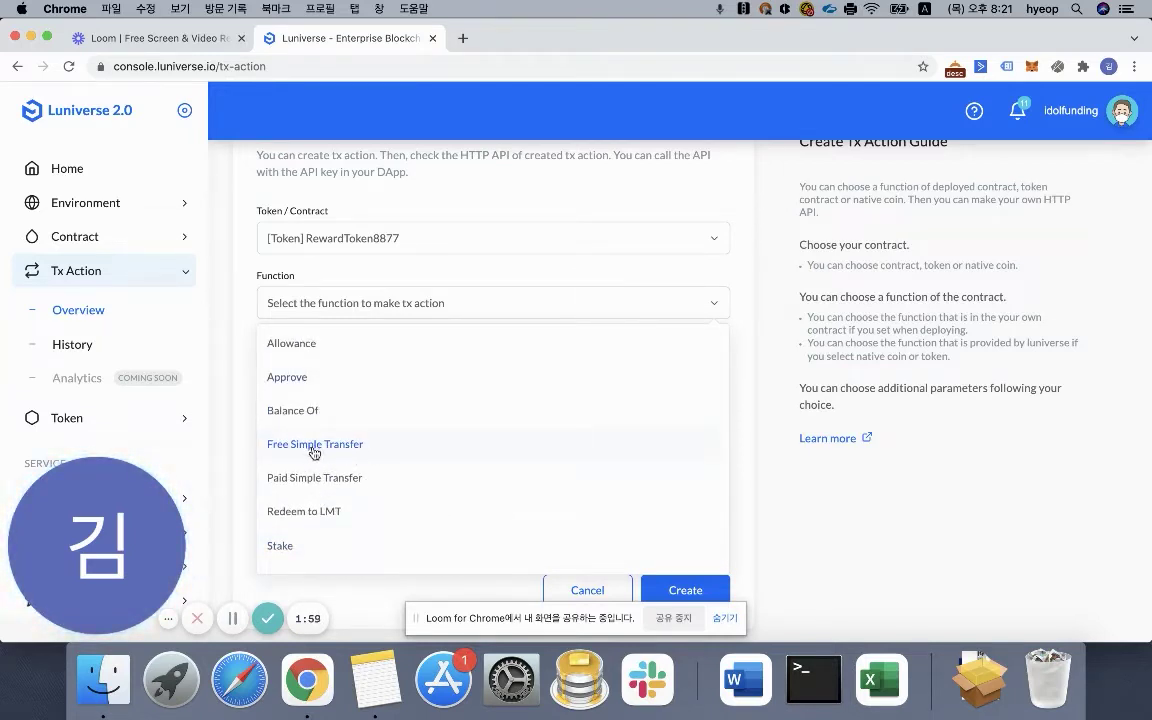
{"action": "left_click", "coordinate": [314, 450]}
- Name the new Tx Action like8877
{"action": "scroll", "coordinate": [353, 354], "scroll_direction": "down", "scroll_amount": 2}
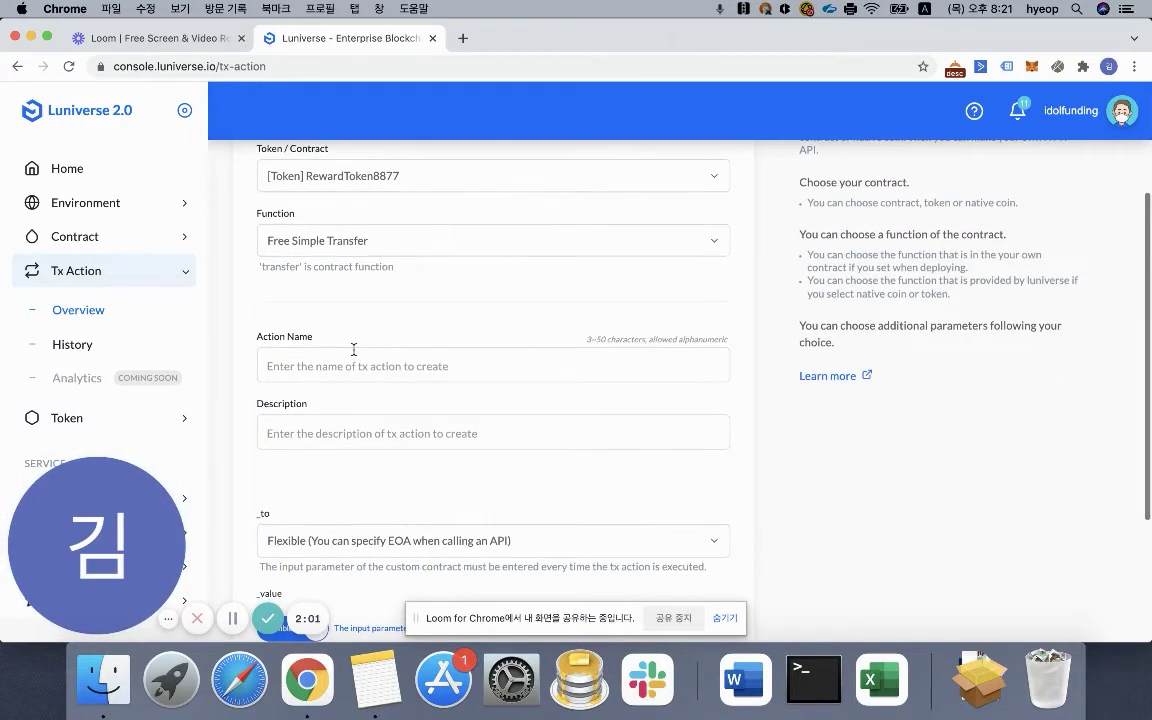
{"action": "left_click", "coordinate": [478, 352]}
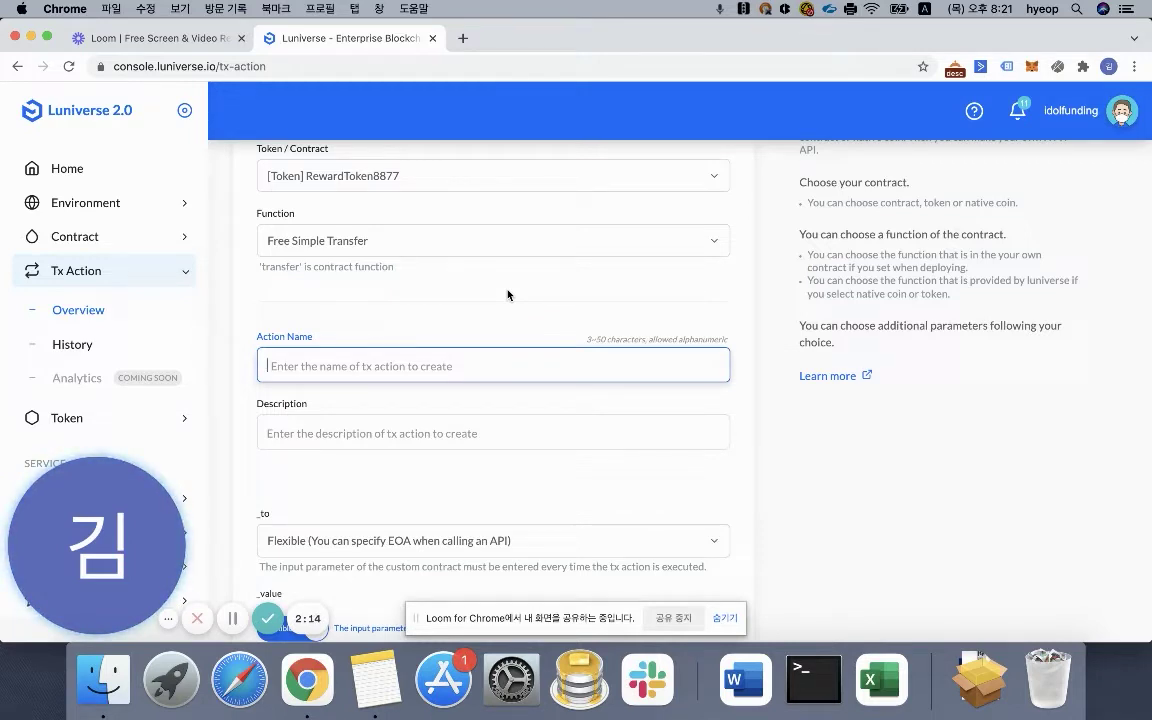
{"action": "type", "text": "ㅣ"}
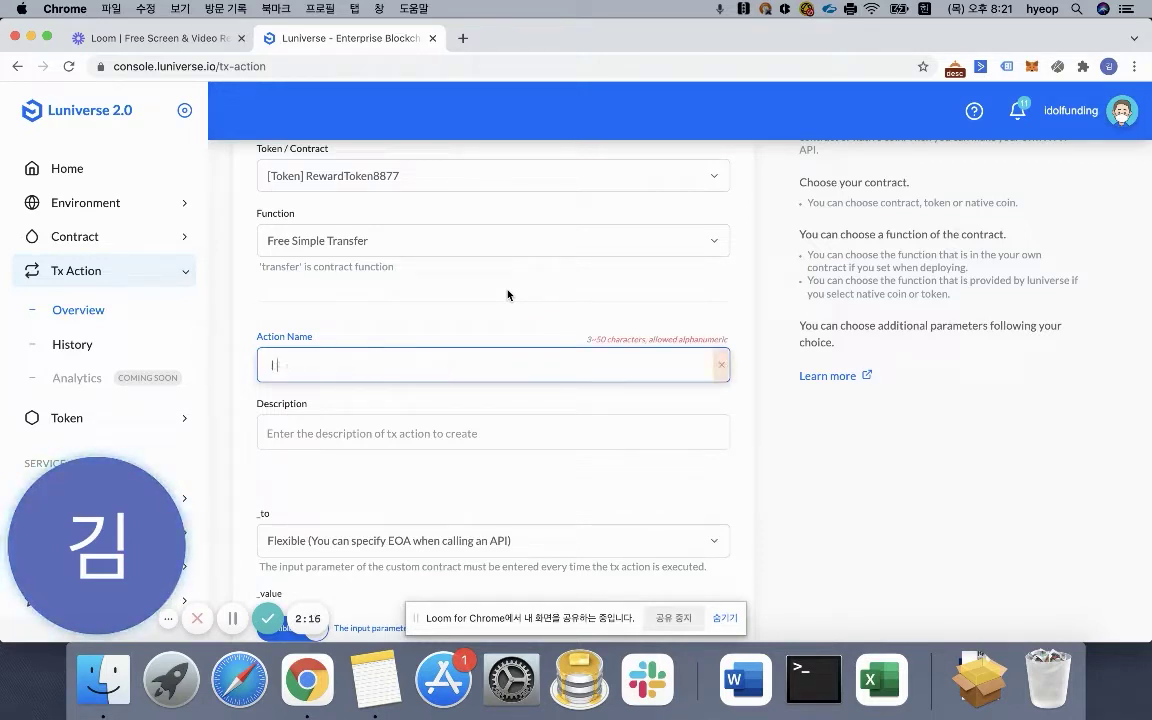
{"action": "key", "text": "BackSpace"}
{"action": "key", "text": "ctrl+space"}
{"action": "type", "text": "like88"}
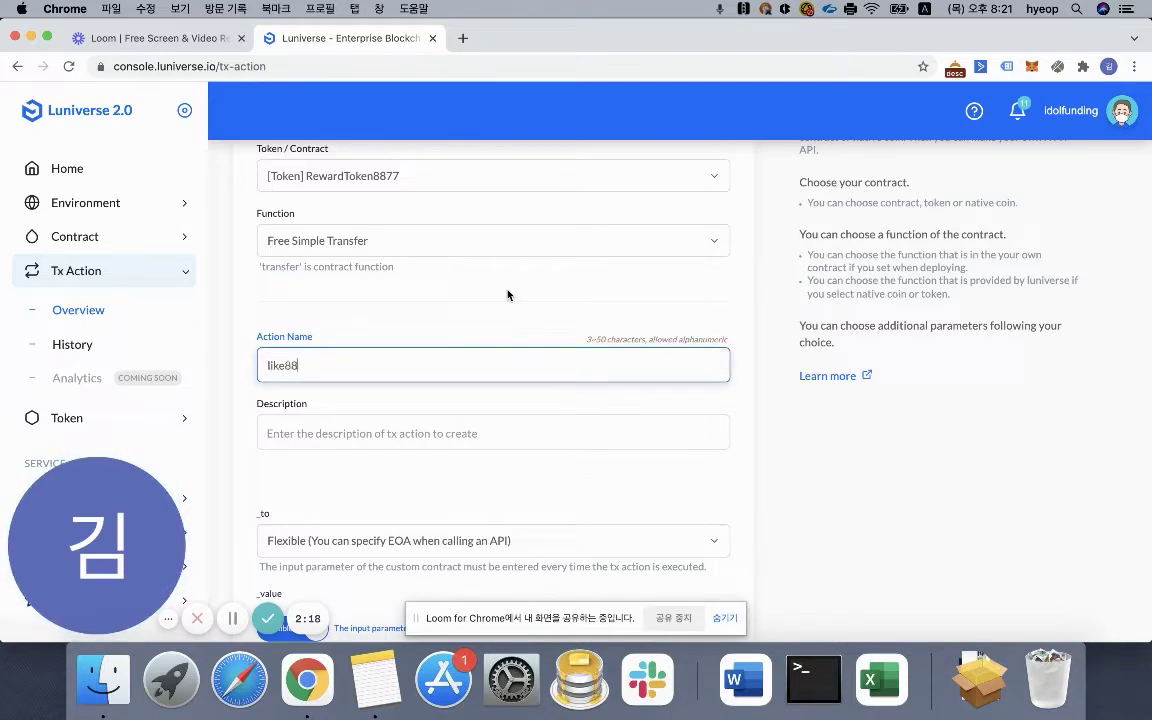
{"action": "type", "text": "77"}
- Review the account choices for _to, then create the Tx Action with Flexible _to and _value parameters
{"action": "scroll", "coordinate": [484, 300], "scroll_direction": "down", "scroll_amount": 3}
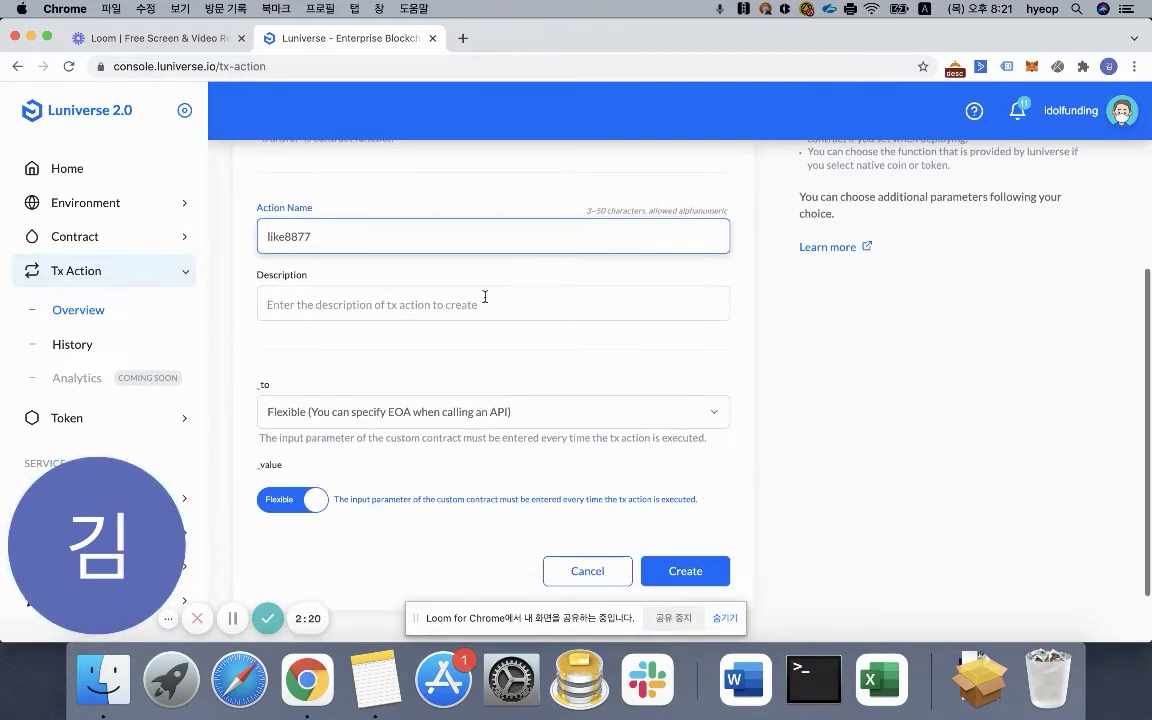
{"action": "scroll", "coordinate": [484, 297], "scroll_direction": "down", "scroll_amount": 1}
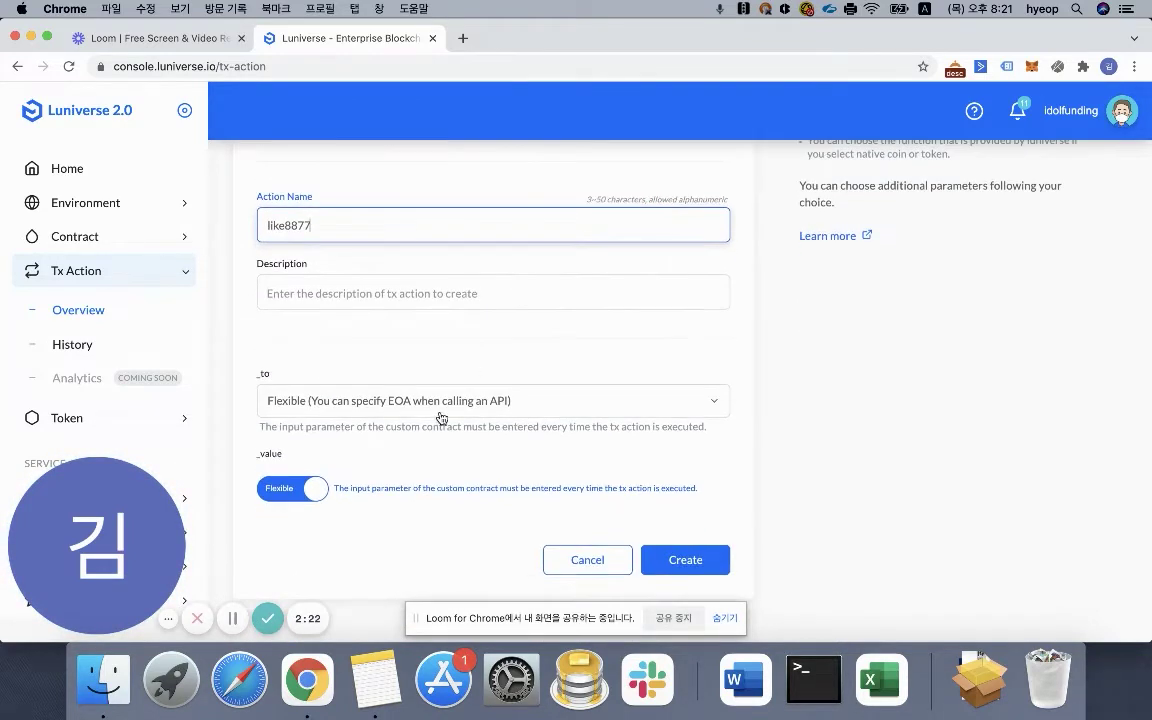
{"action": "left_click", "coordinate": [326, 395]}
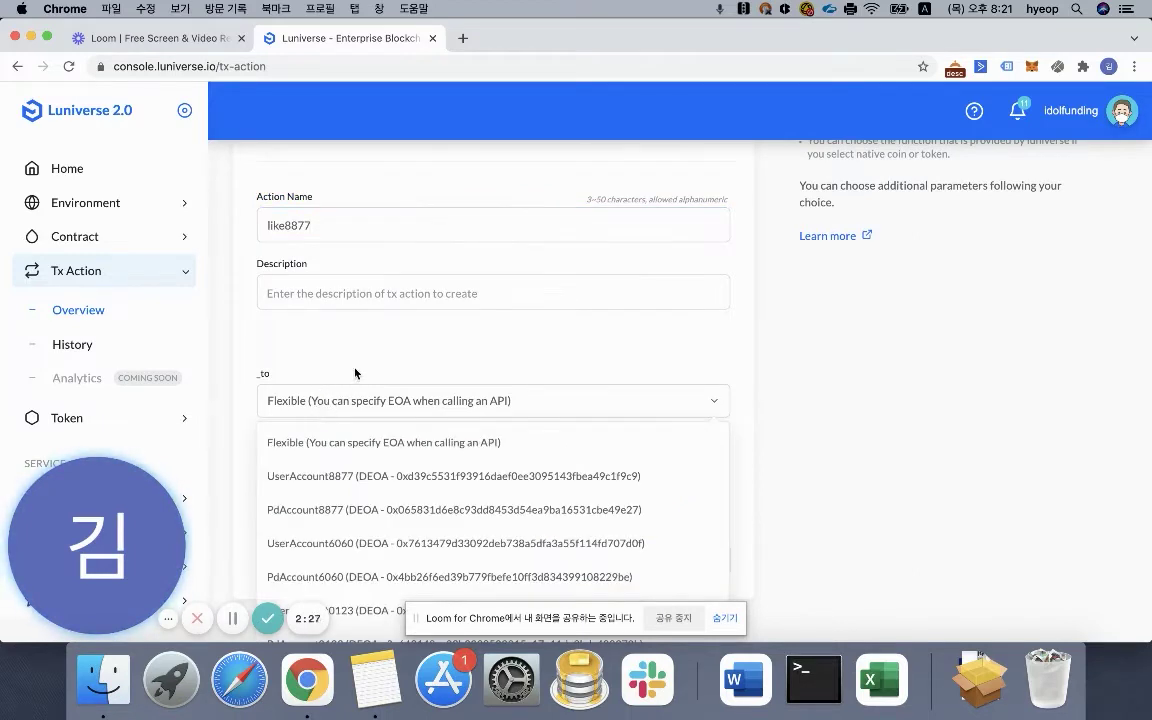
{"action": "left_click", "coordinate": [355, 373]}
{"action": "scroll", "coordinate": [355, 375], "scroll_direction": "up", "scroll_amount": 3}
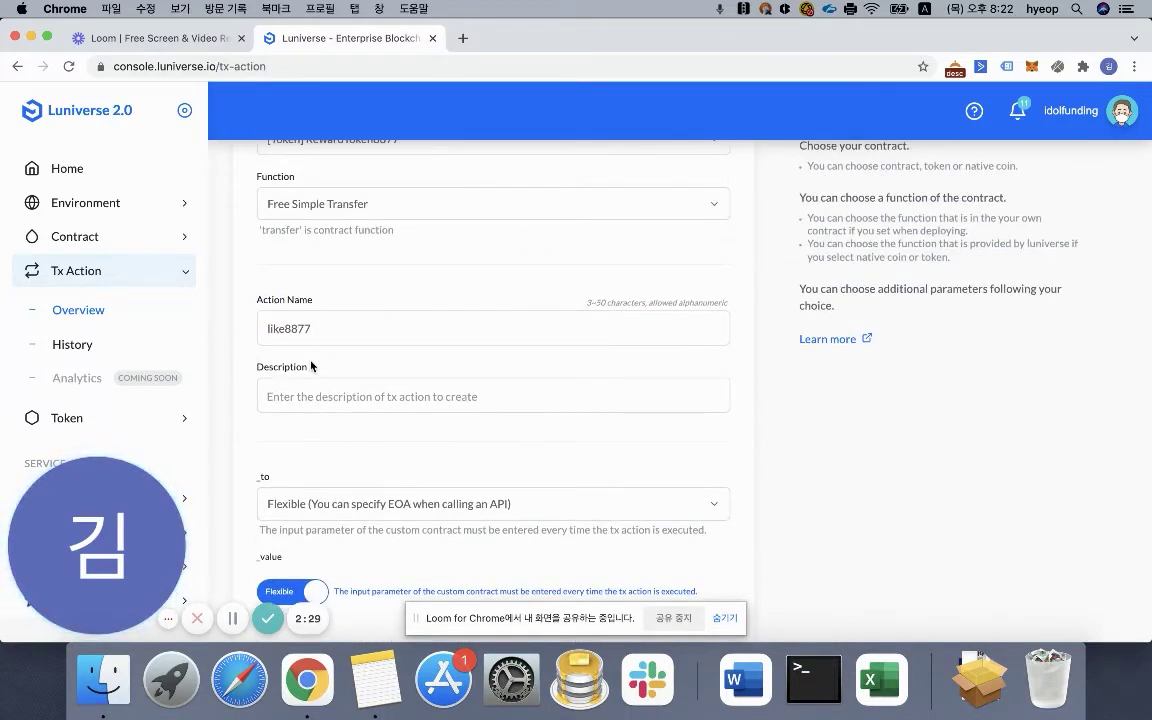
{"action": "scroll", "coordinate": [311, 366], "scroll_direction": "down", "scroll_amount": 2}
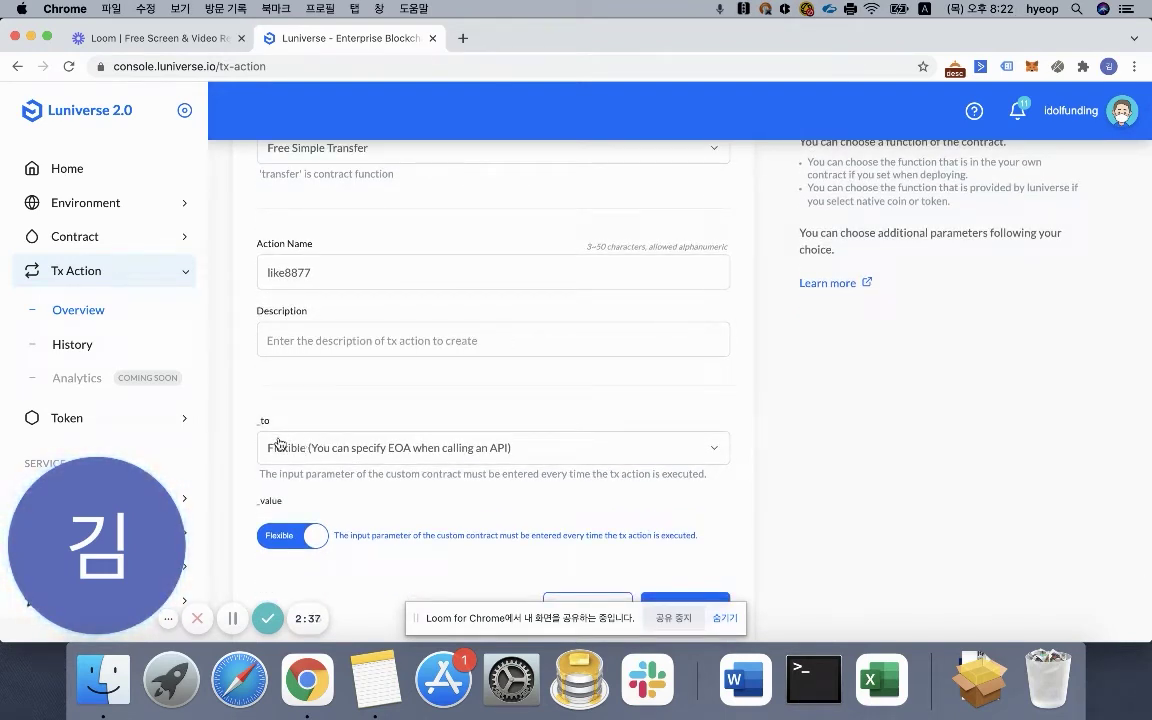
{"action": "scroll", "coordinate": [358, 454], "scroll_direction": "down", "scroll_amount": 3}
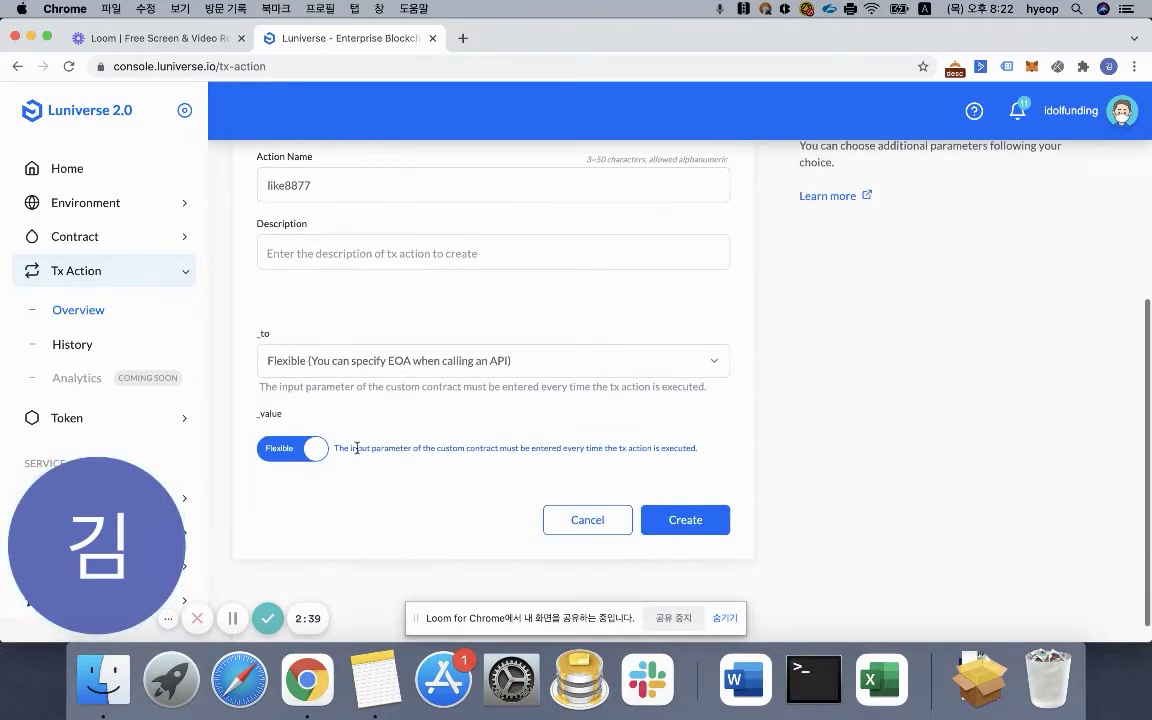
{"action": "left_click", "coordinate": [678, 519]}
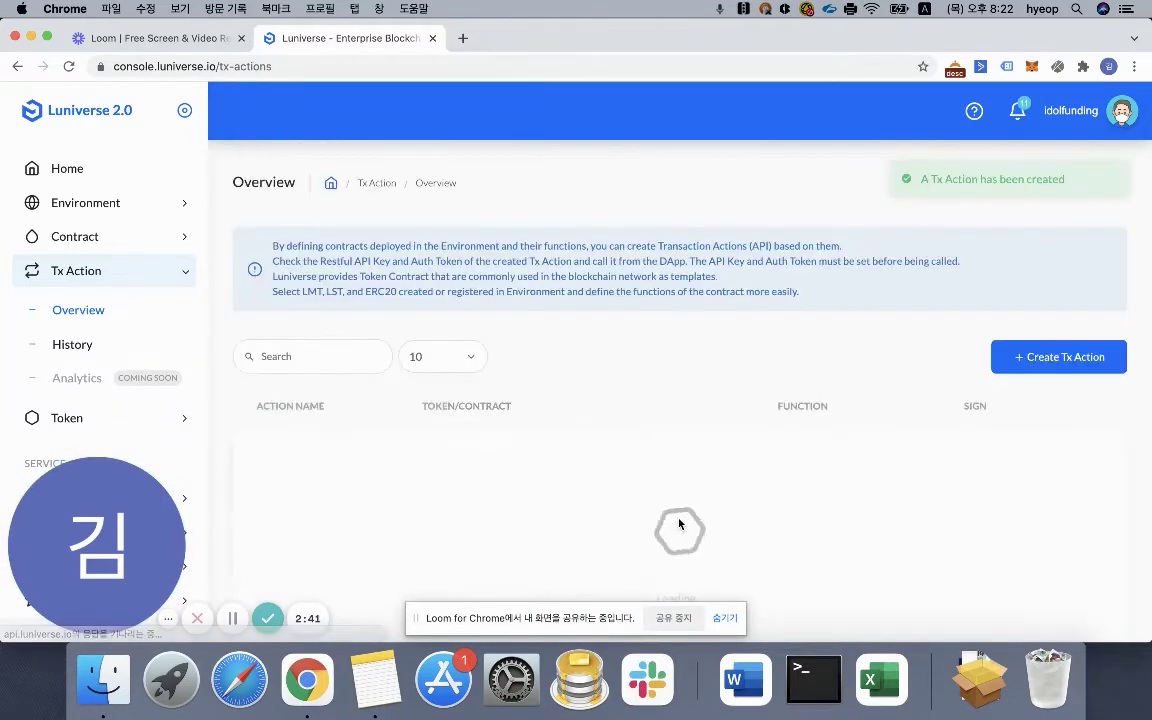
- Expand the like8877 action in the overview list and examine its whole curl script
{"action": "scroll", "coordinate": [652, 402], "scroll_direction": "down", "scroll_amount": 2}
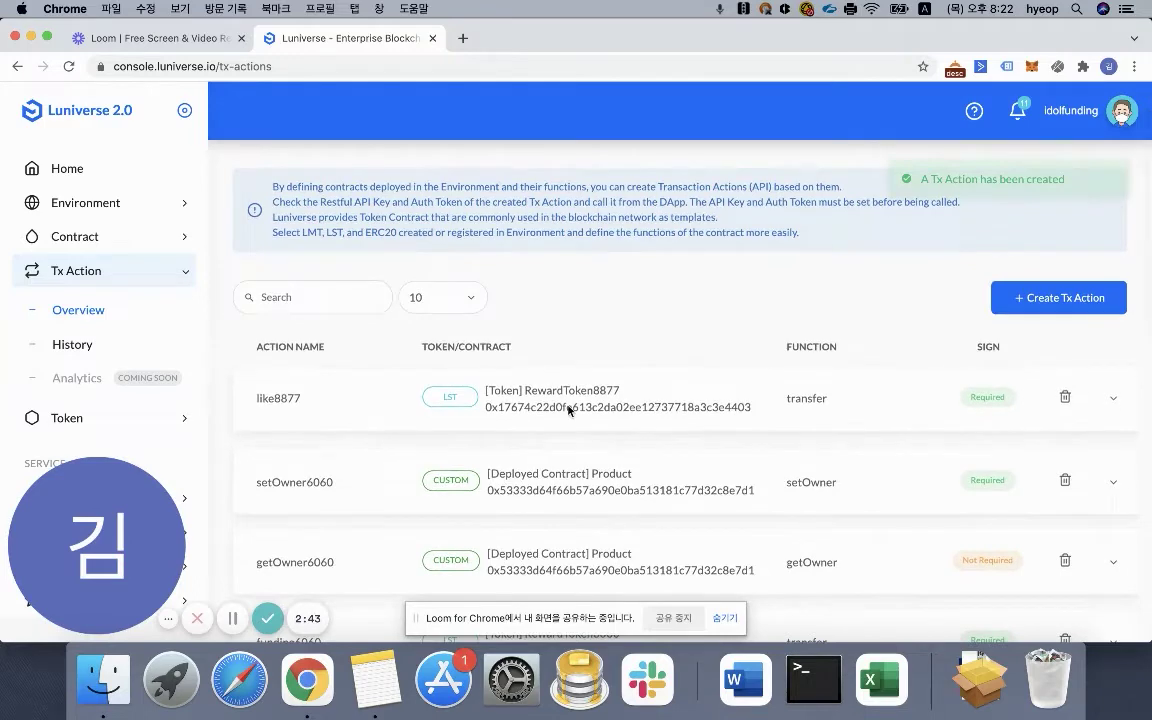
{"action": "left_click", "coordinate": [1115, 405]}
{"action": "scroll", "coordinate": [752, 295], "scroll_direction": "down", "scroll_amount": 5}
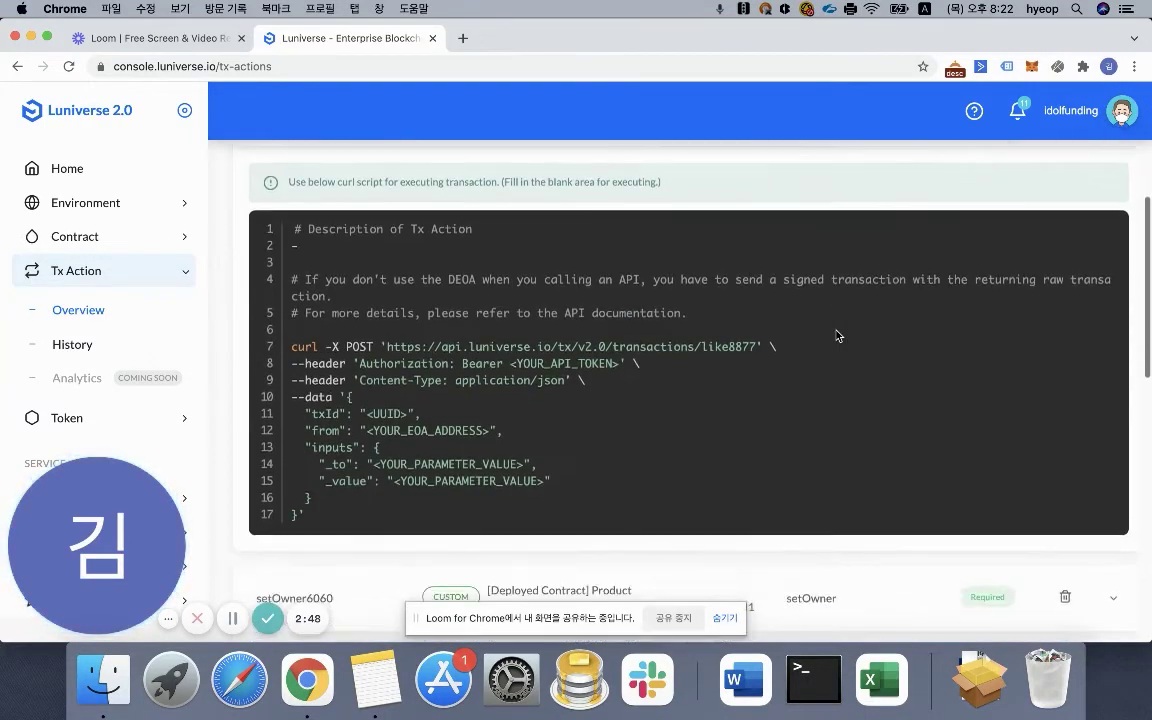
{"action": "left_click_drag", "start_coordinate": [291, 340], "coordinate": [335, 505]}
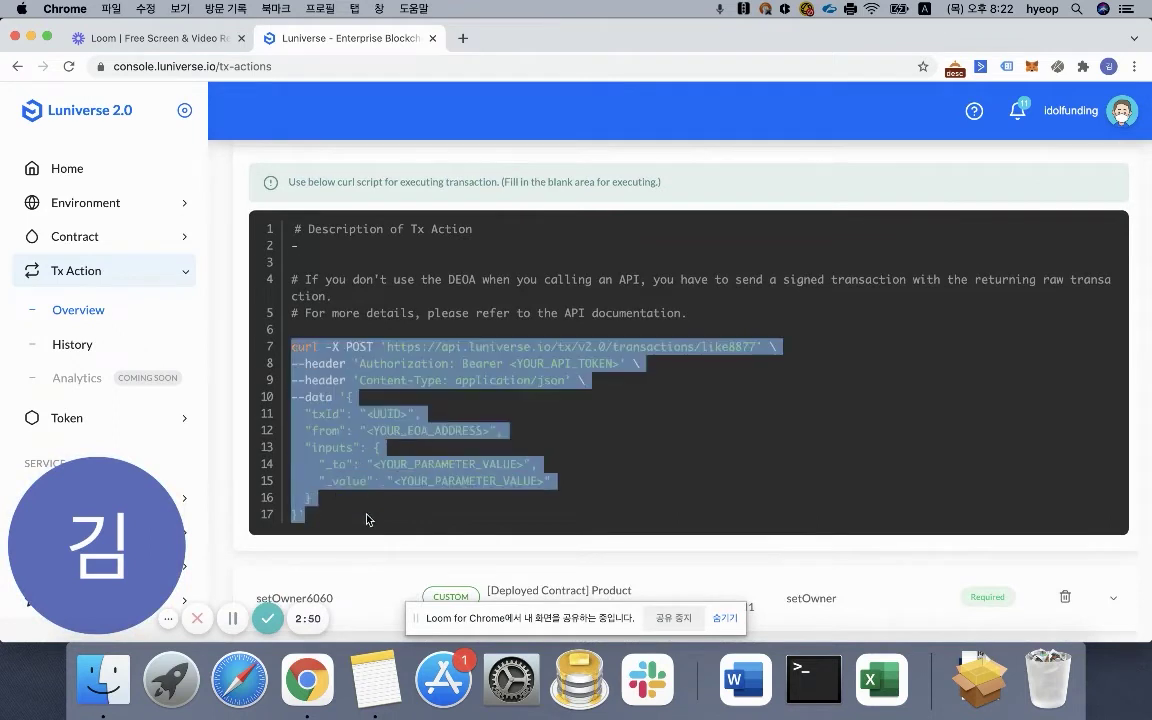
{"action": "left_click", "coordinate": [367, 519]}
{"action": "left_click_drag", "start_coordinate": [290, 343], "coordinate": [335, 520]}
{"action": "left_click", "coordinate": [335, 520]}
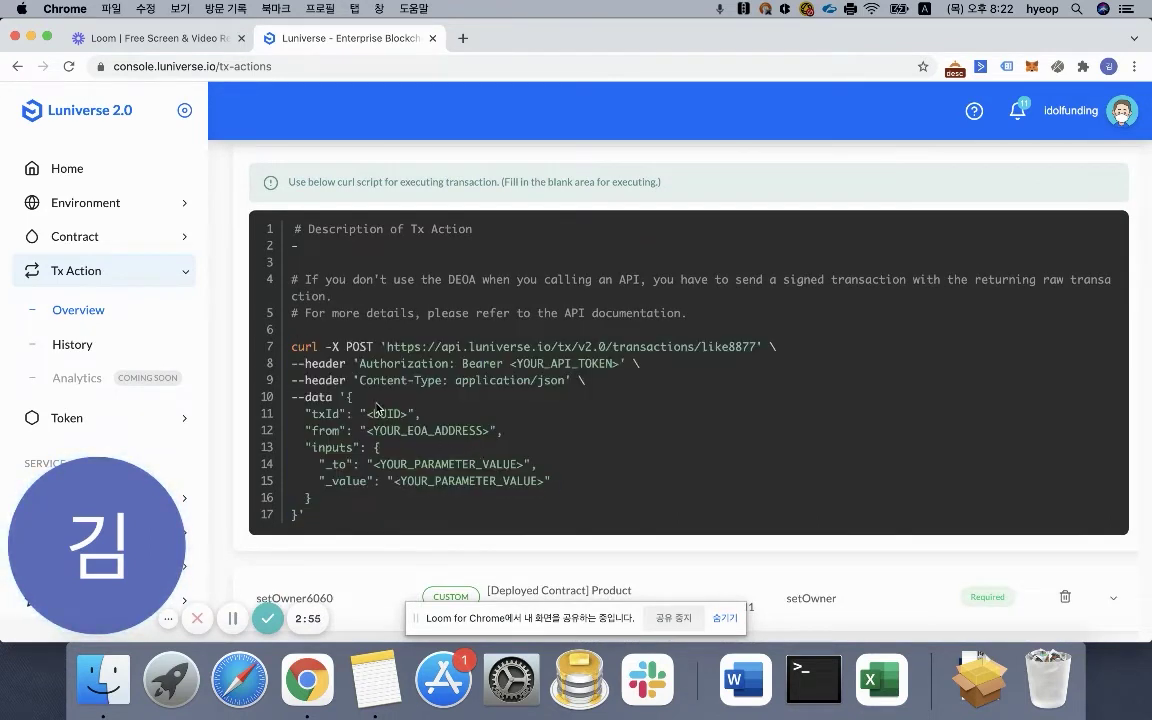
- Examine the request body of the like8877 curl script, covering txId, from, _to and _value
{"action": "double_click", "coordinate": [338, 418]}
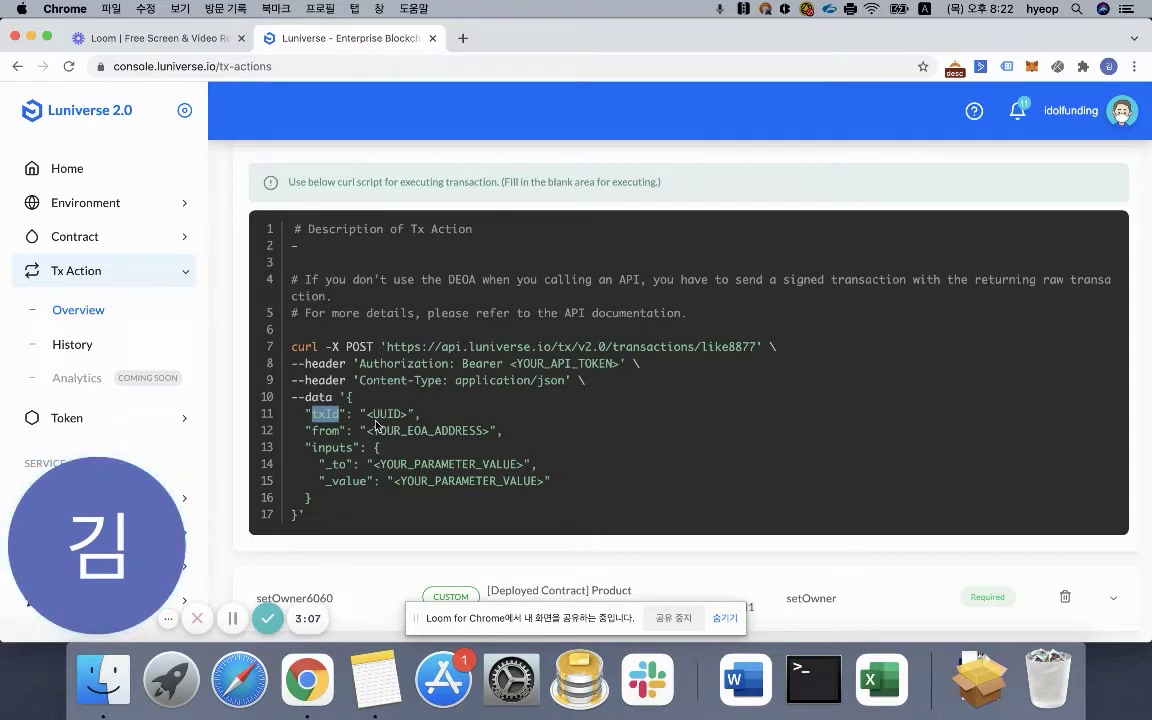
{"action": "double_click", "coordinate": [400, 416]}
{"action": "left_click", "coordinate": [372, 428]}
{"action": "left_click_drag", "start_coordinate": [372, 432], "coordinate": [483, 432]}
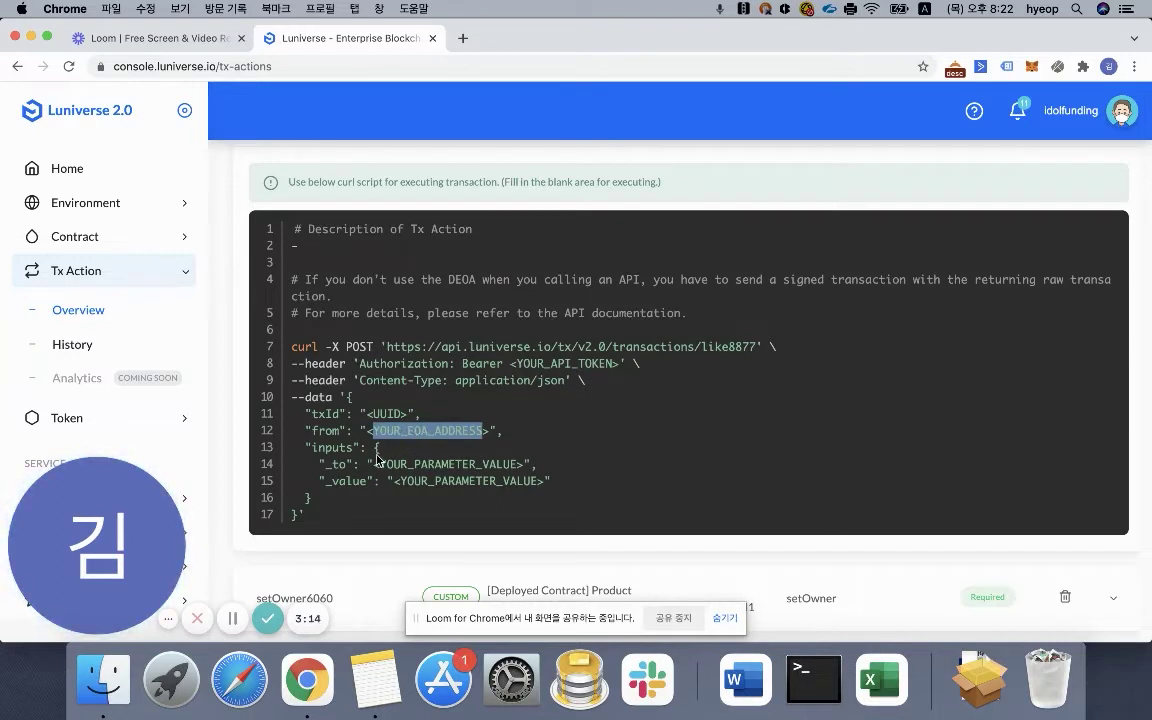
{"action": "left_click_drag", "start_coordinate": [378, 462], "coordinate": [473, 465]}
{"action": "left_click", "coordinate": [440, 467]}
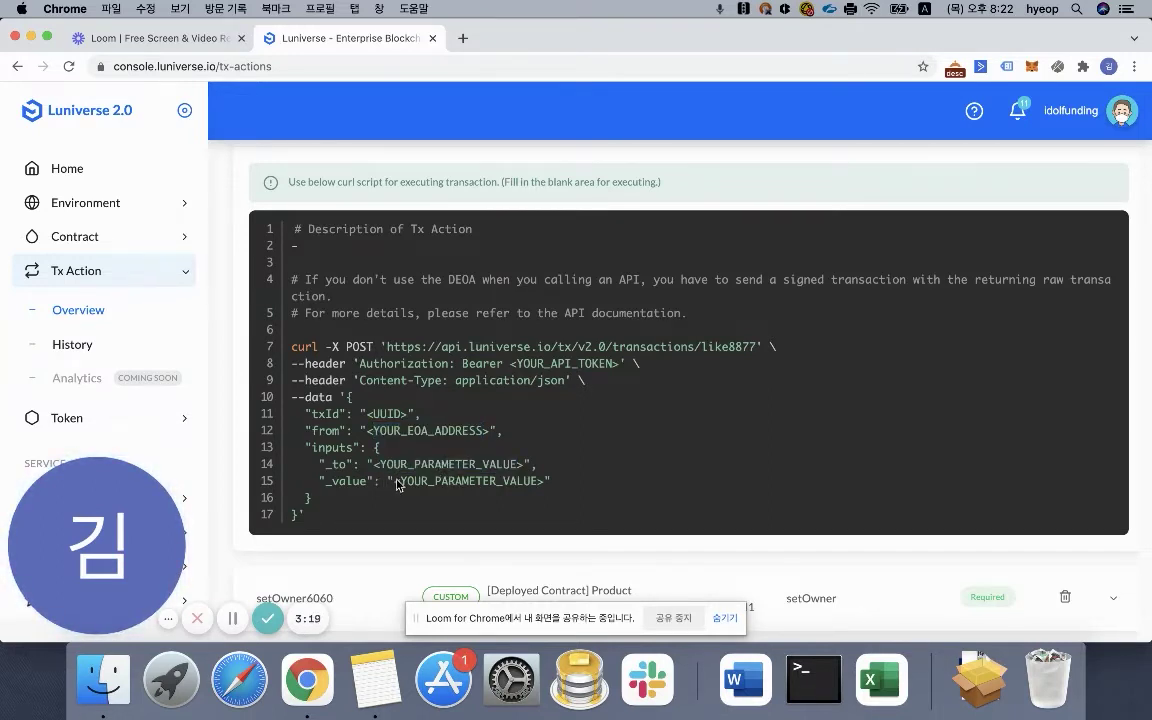
{"action": "left_click_drag", "start_coordinate": [397, 485], "coordinate": [547, 492]}
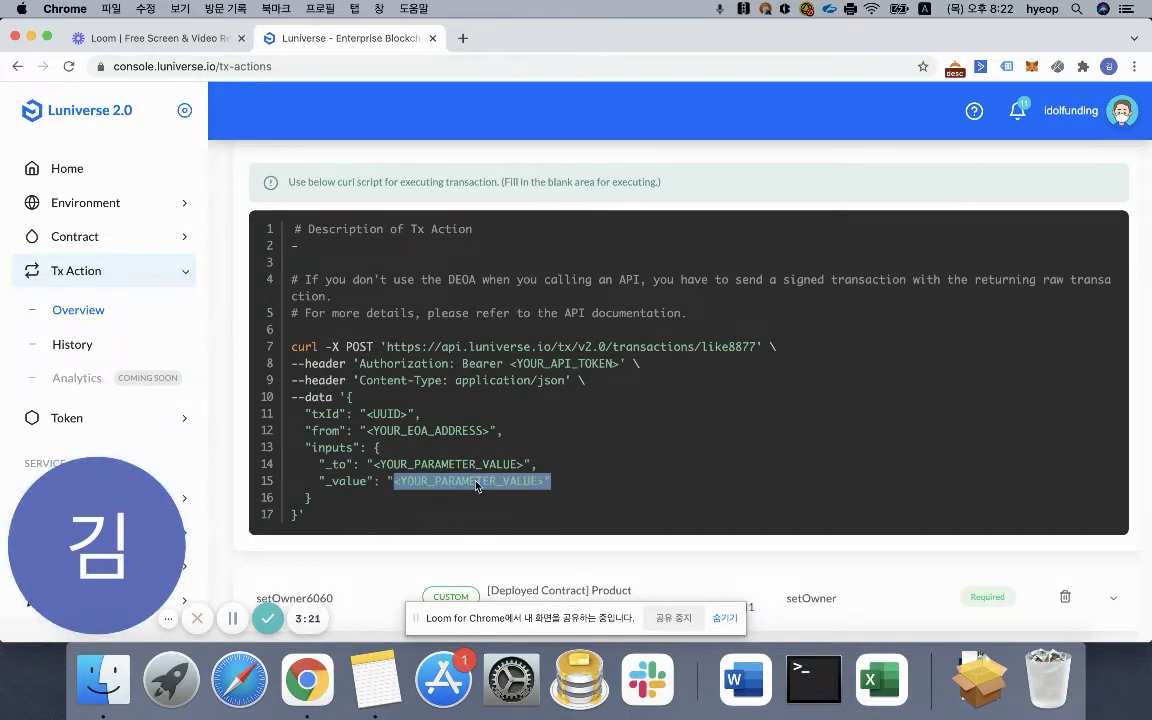
{"action": "left_click_drag", "start_coordinate": [312, 380], "coordinate": [289, 401]}
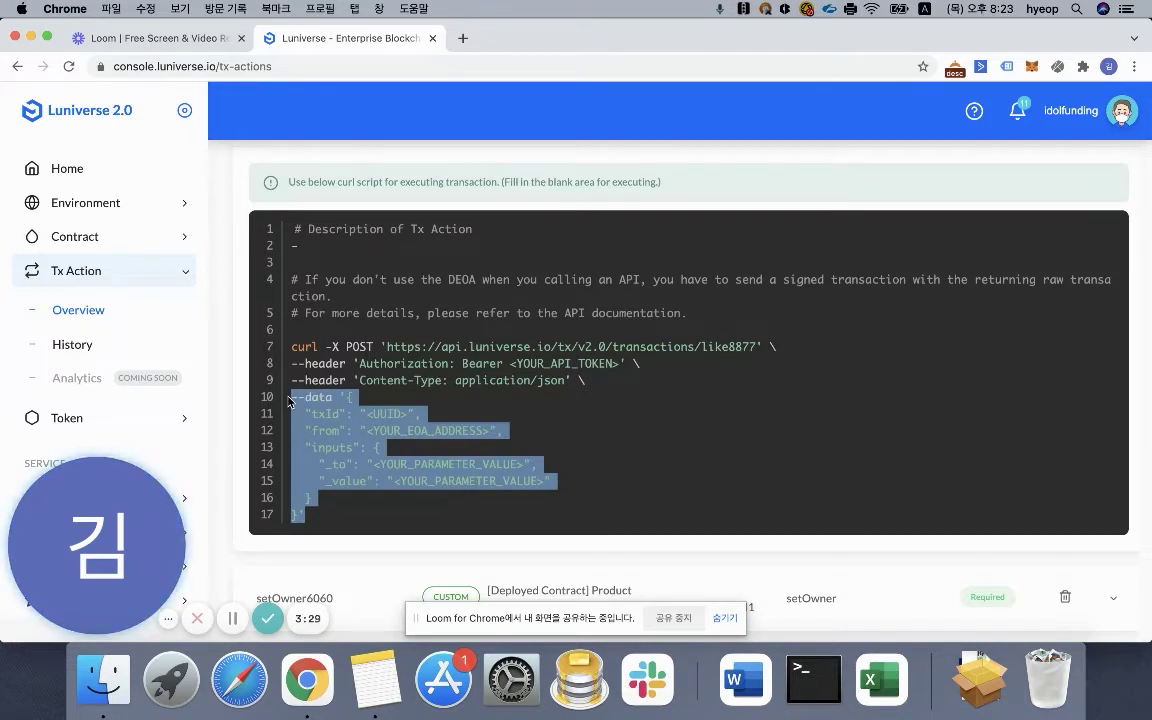
{"action": "left_click", "coordinate": [342, 425]}
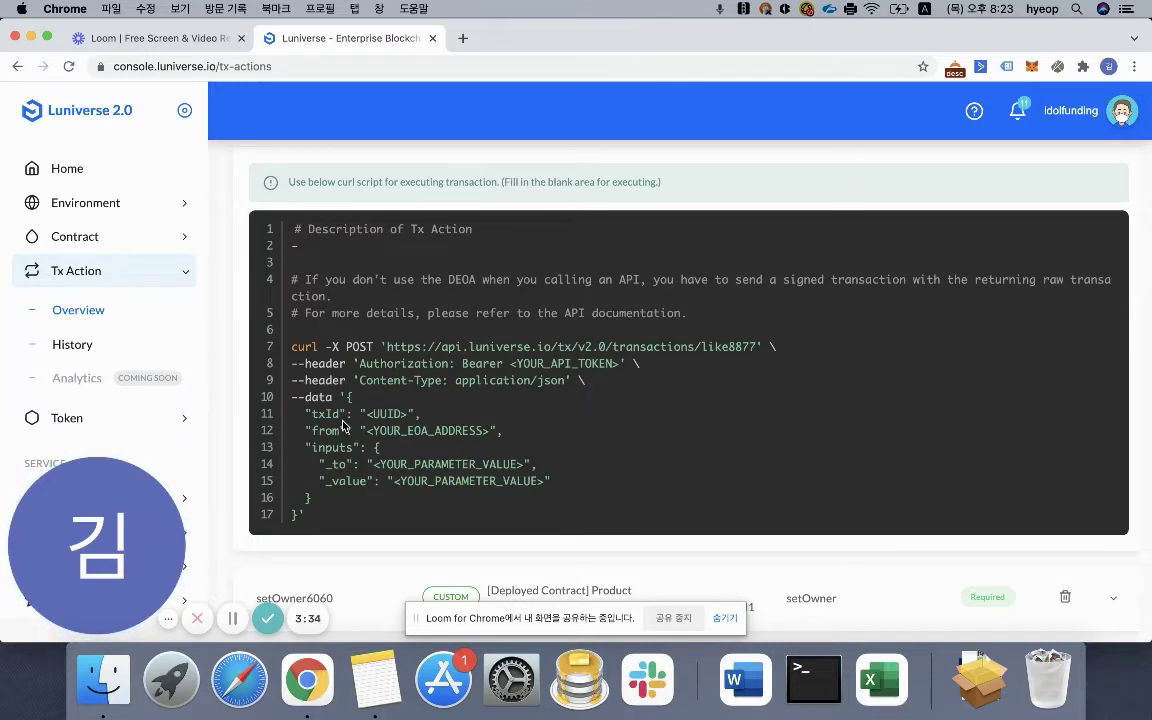
{"action": "left_click_drag", "start_coordinate": [297, 397], "coordinate": [338, 513]}
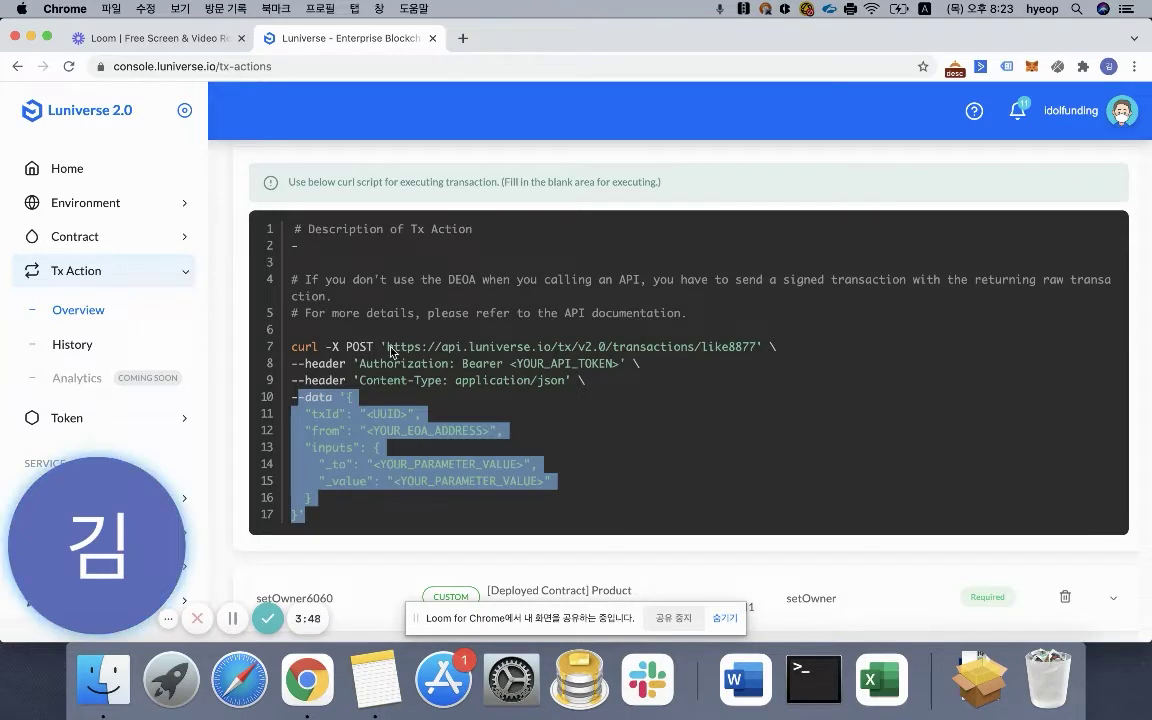
- Examine the endpoint URL and the API token placeholder in the Authorization header of the like8877 curl script
{"action": "left_click_drag", "start_coordinate": [388, 347], "coordinate": [757, 351]}
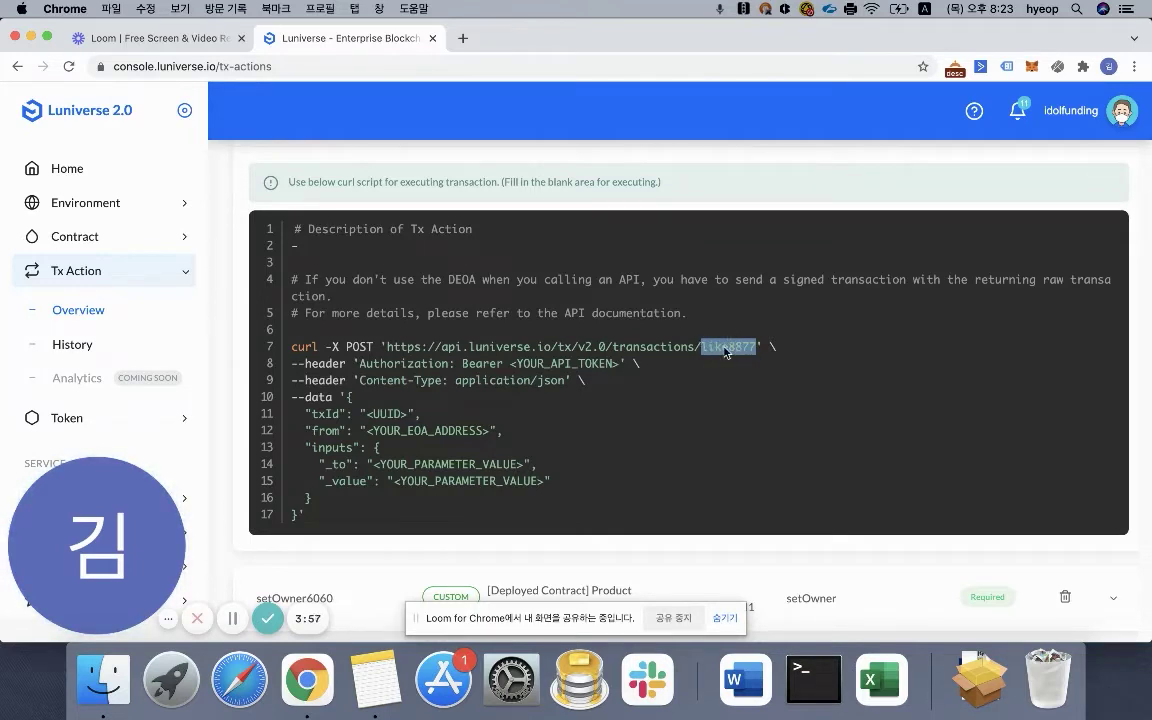
{"action": "left_click_drag", "start_coordinate": [352, 364], "coordinate": [624, 374]}
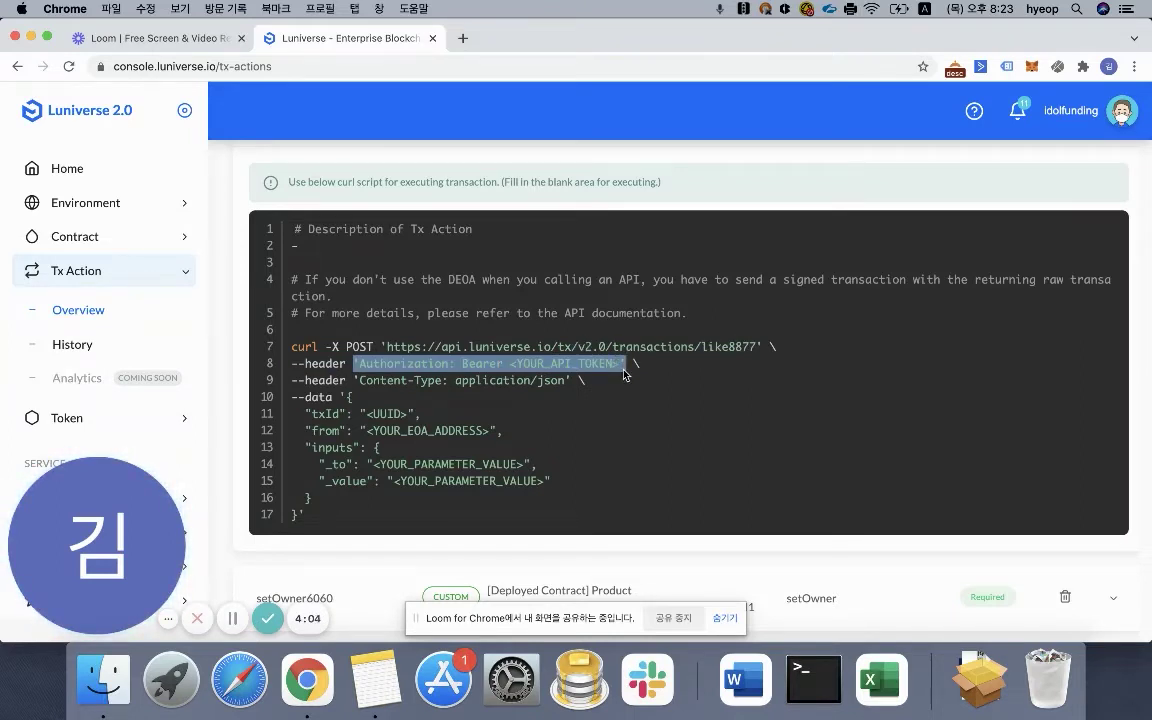
{"action": "left_click", "coordinate": [620, 371]}
{"action": "left_click", "coordinate": [512, 370]}
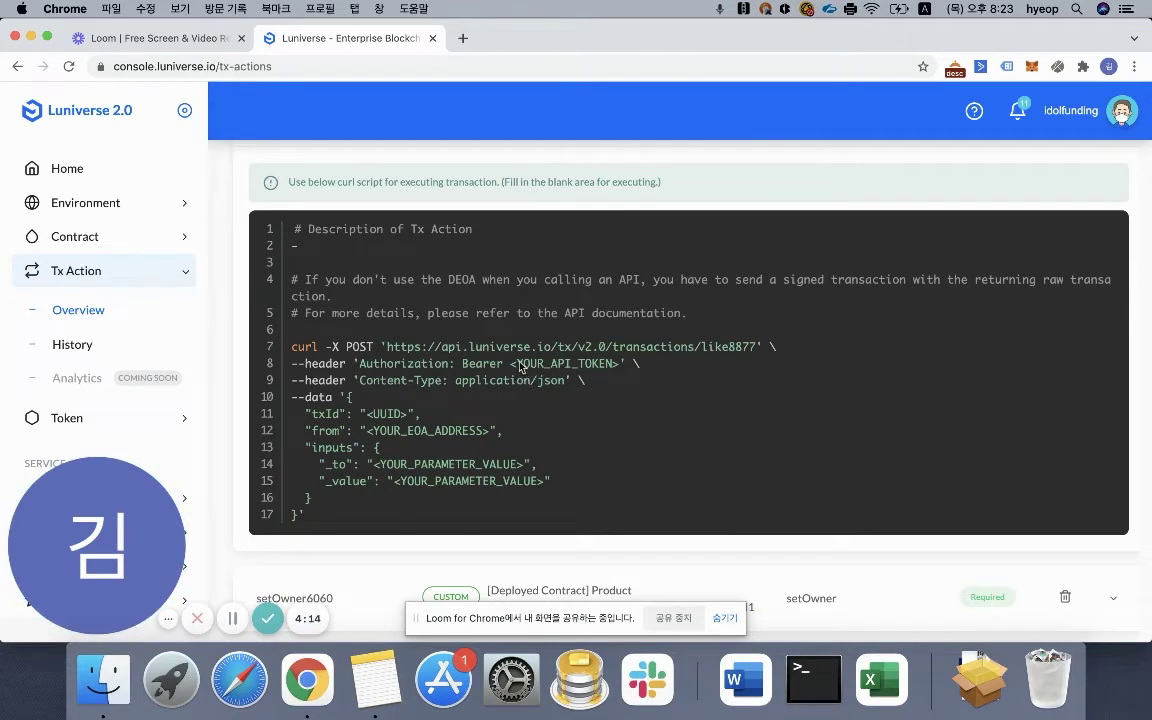
{"action": "left_click_drag", "start_coordinate": [519, 366], "coordinate": [612, 369]}
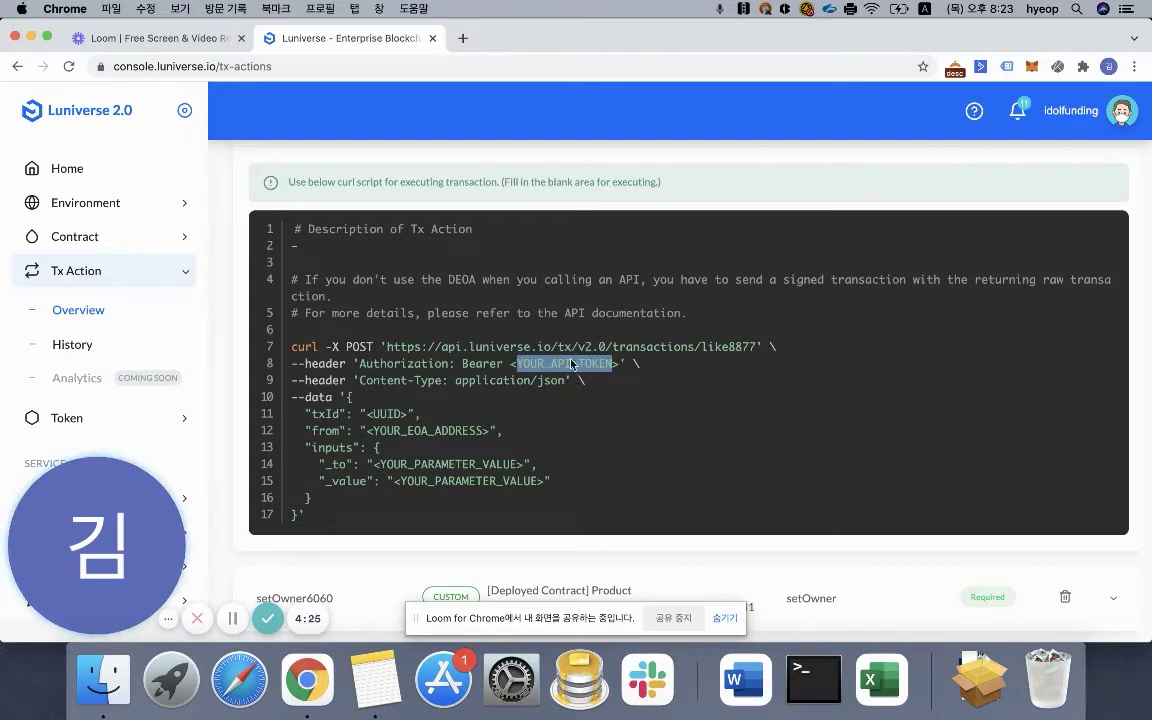
- Collapse the curl script details of the like8877 action in the overview list
{"action": "scroll", "coordinate": [551, 357], "scroll_direction": "up", "scroll_amount": 1}
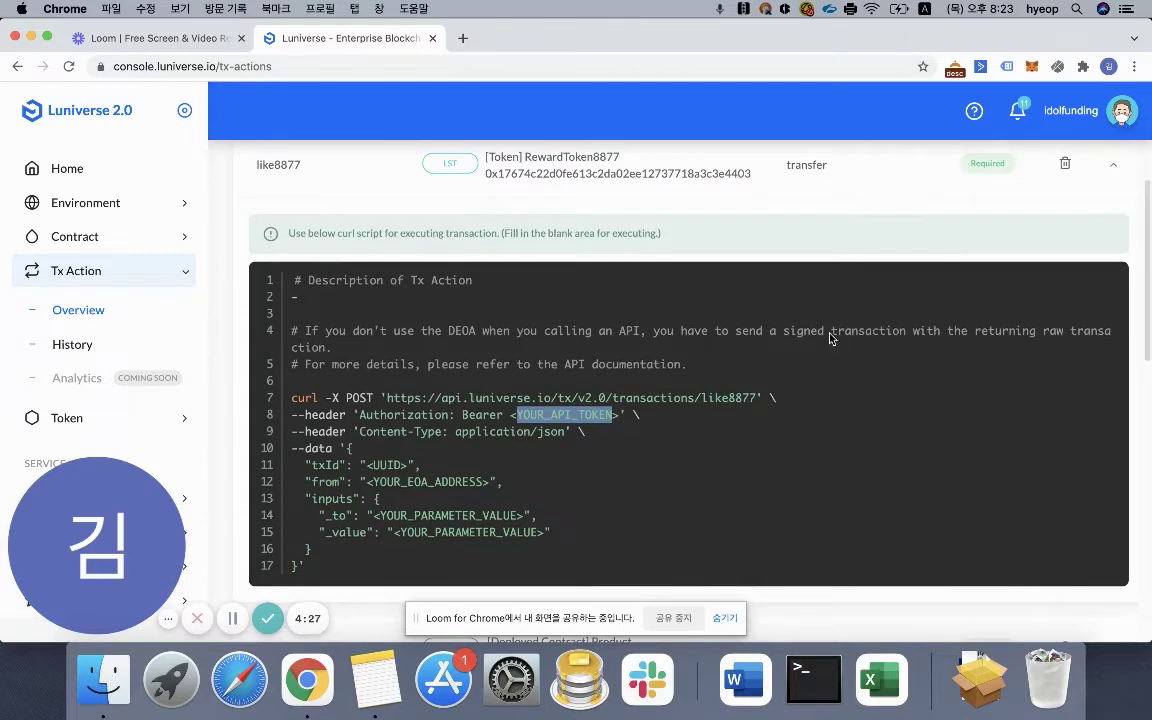
{"action": "scroll", "coordinate": [780, 330], "scroll_direction": "up", "scroll_amount": 2}
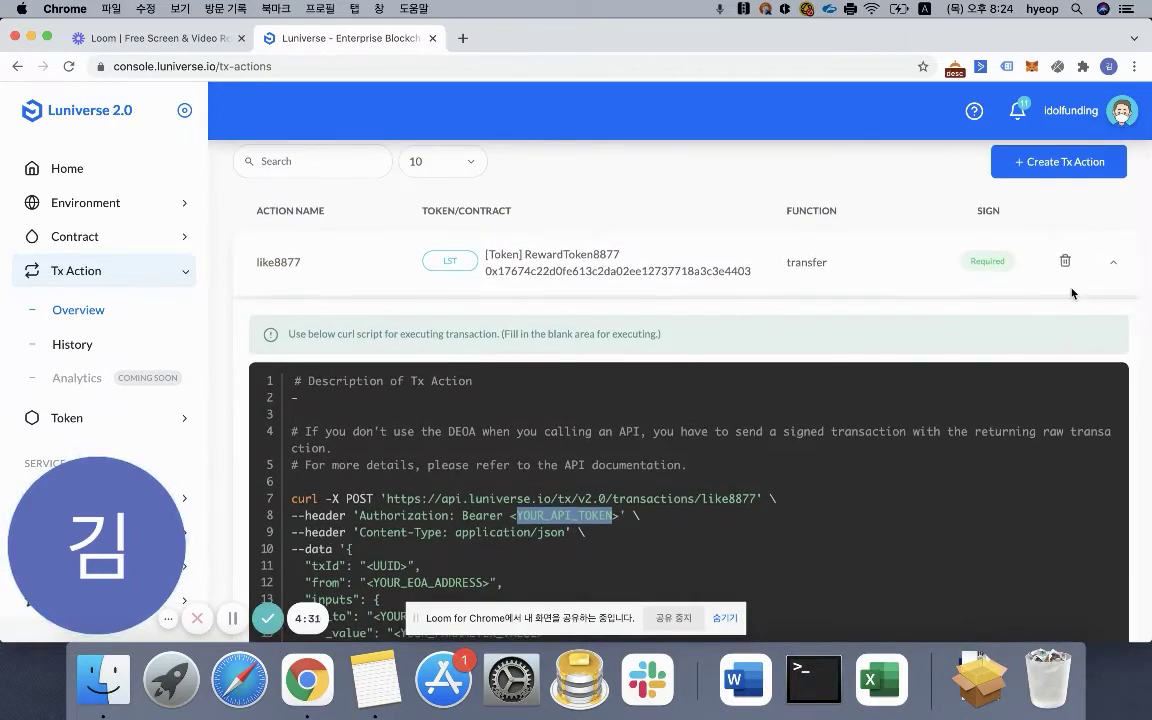
{"action": "scroll", "coordinate": [781, 437], "scroll_direction": "down", "scroll_amount": 4}
{"action": "scroll", "coordinate": [781, 438], "scroll_direction": "up", "scroll_amount": 3}
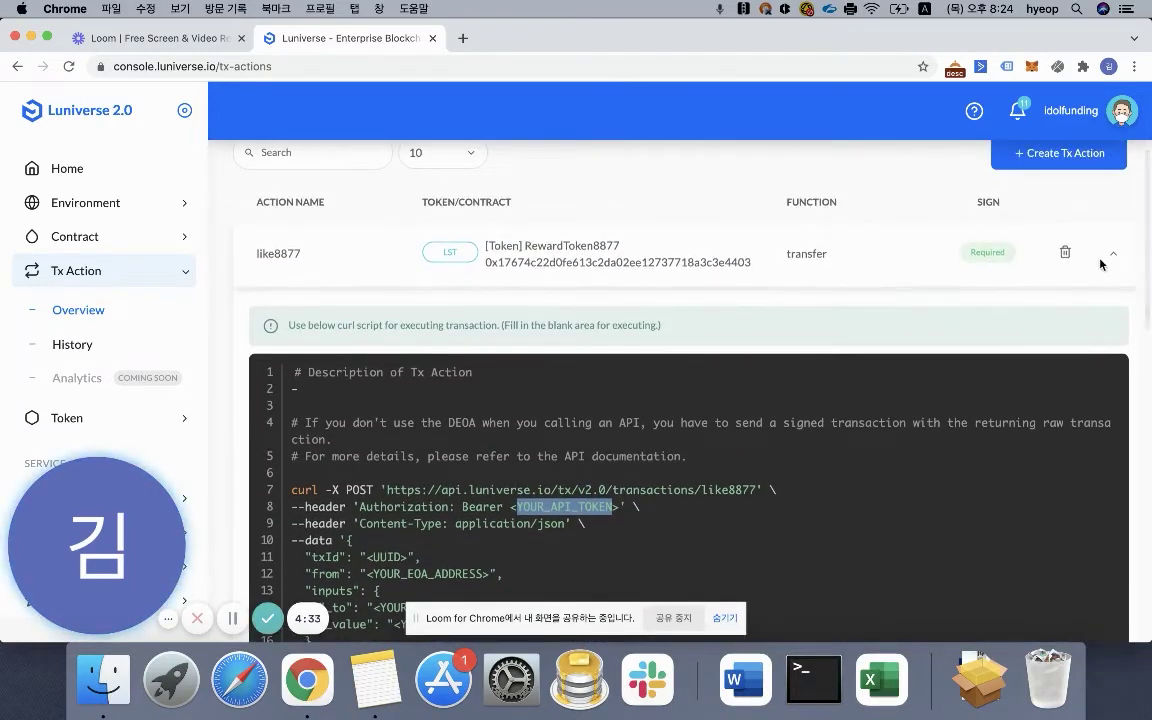
{"action": "left_click", "coordinate": [1110, 257]}
{"action": "scroll", "coordinate": [948, 285], "scroll_direction": "up", "scroll_amount": 2}
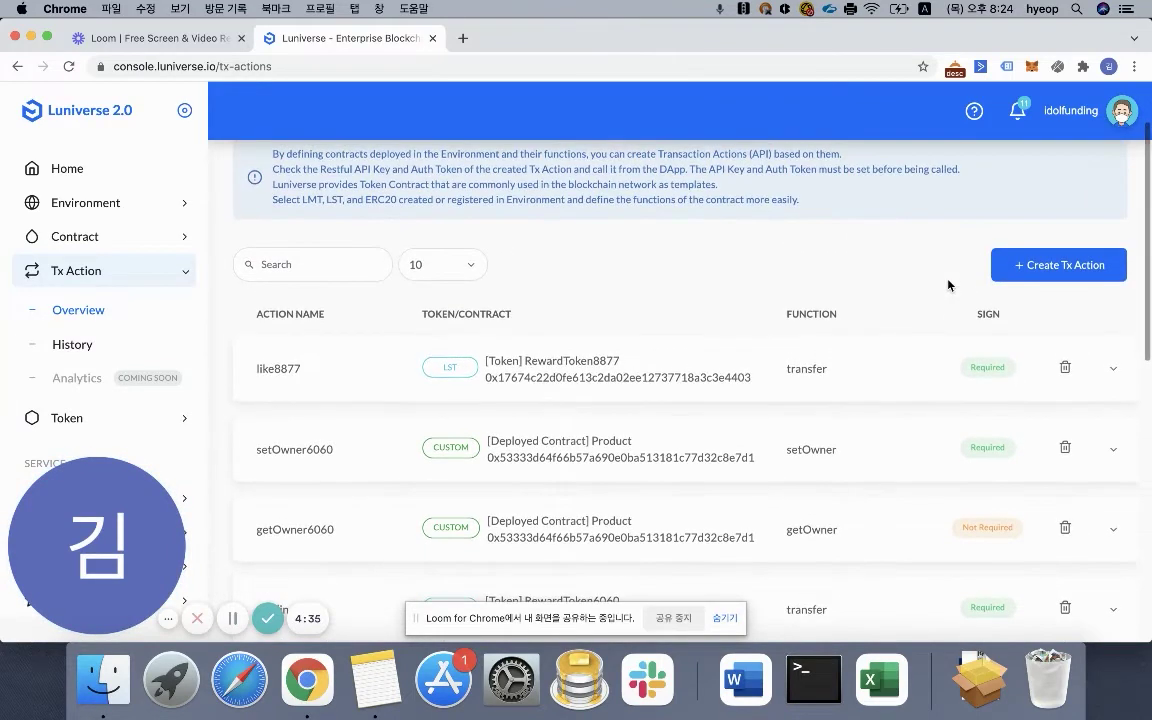
- Start a new Tx Action for the RewardToken8877 token with the Free Simple Transfer function
{"action": "left_click", "coordinate": [1062, 266]}
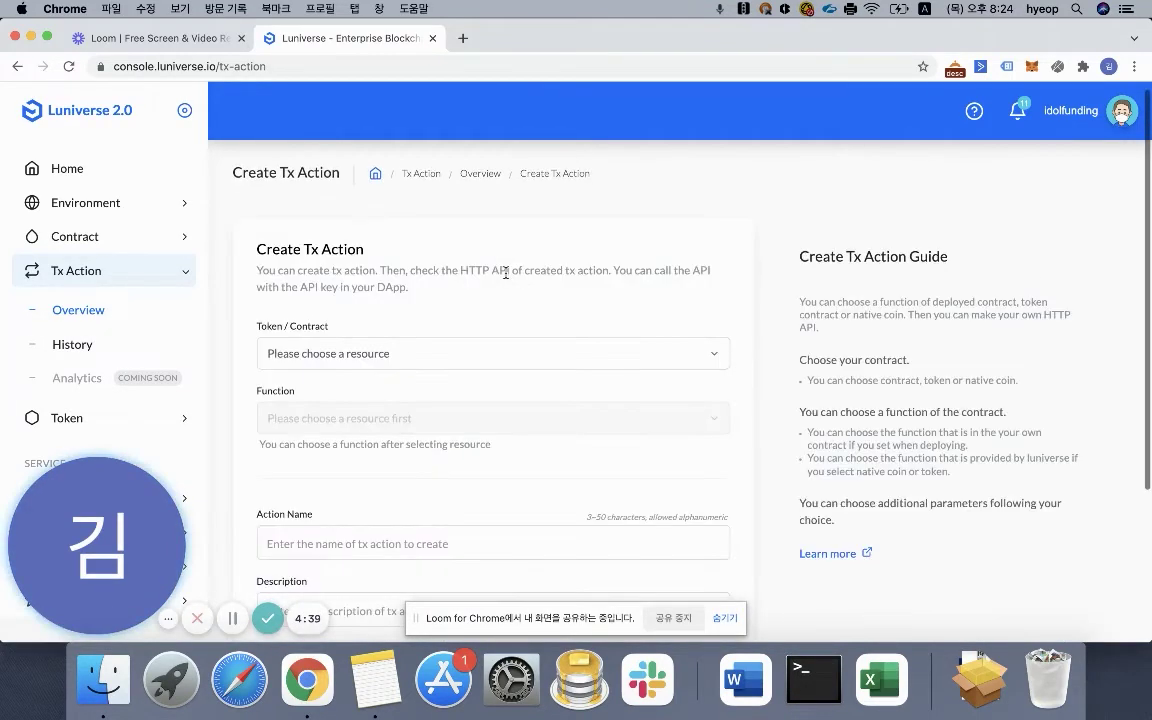
{"action": "scroll", "coordinate": [505, 273], "scroll_direction": "down", "scroll_amount": 1}
{"action": "left_click", "coordinate": [465, 320]}
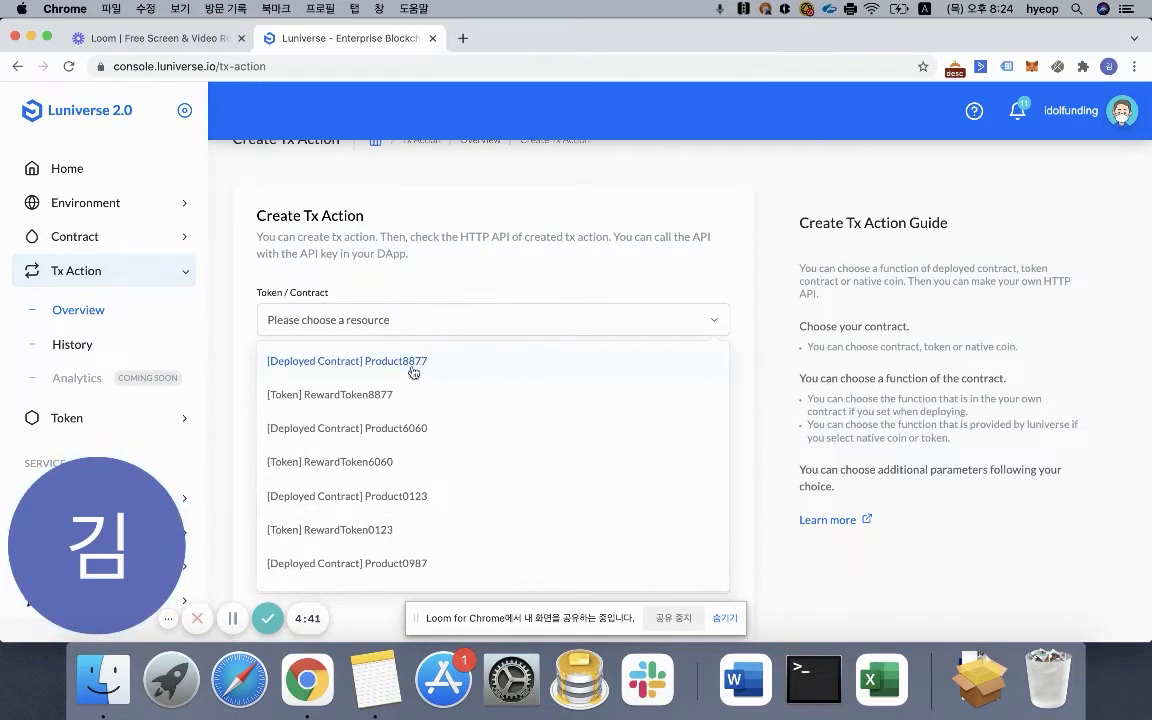
{"action": "left_click", "coordinate": [385, 396]}
{"action": "scroll", "coordinate": [338, 319], "scroll_direction": "down", "scroll_amount": 1}
{"action": "left_click", "coordinate": [365, 330]}
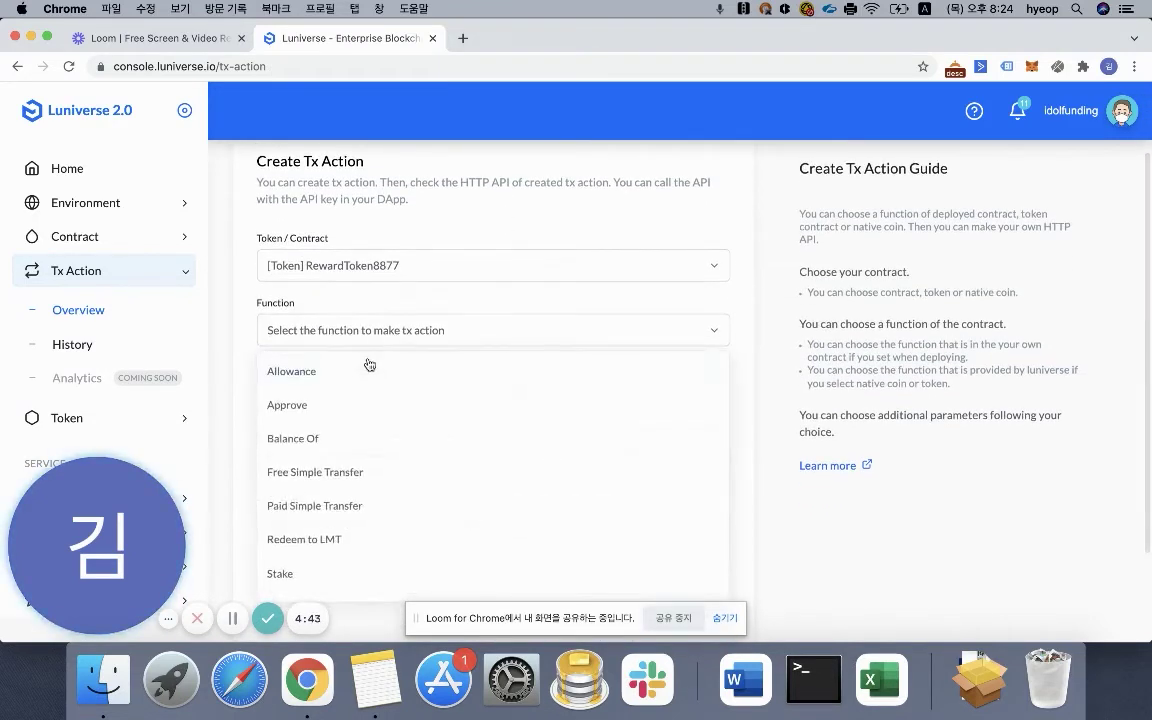
{"action": "left_click", "coordinate": [301, 482]}
{"action": "scroll", "coordinate": [328, 328], "scroll_direction": "down", "scroll_amount": 2}
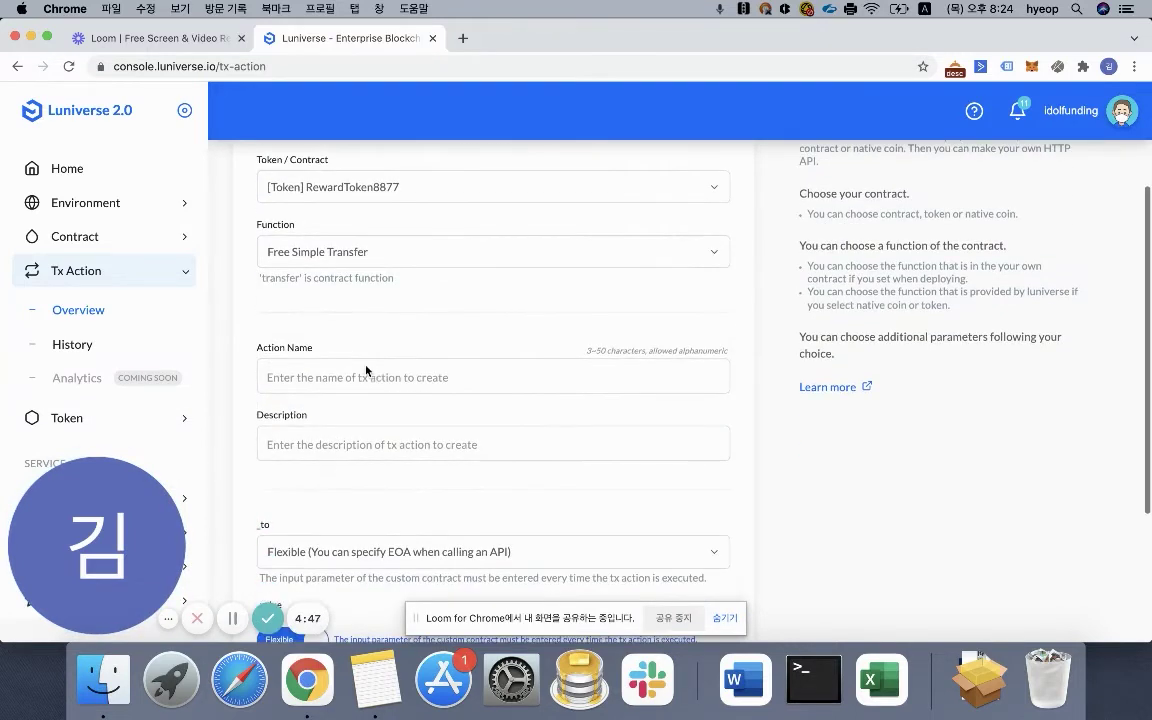
- Name the action funding8877 and create it with the _to and _value parameters left Flexible
{"action": "left_click", "coordinate": [355, 377]}
{"action": "type", "text": "funding"}
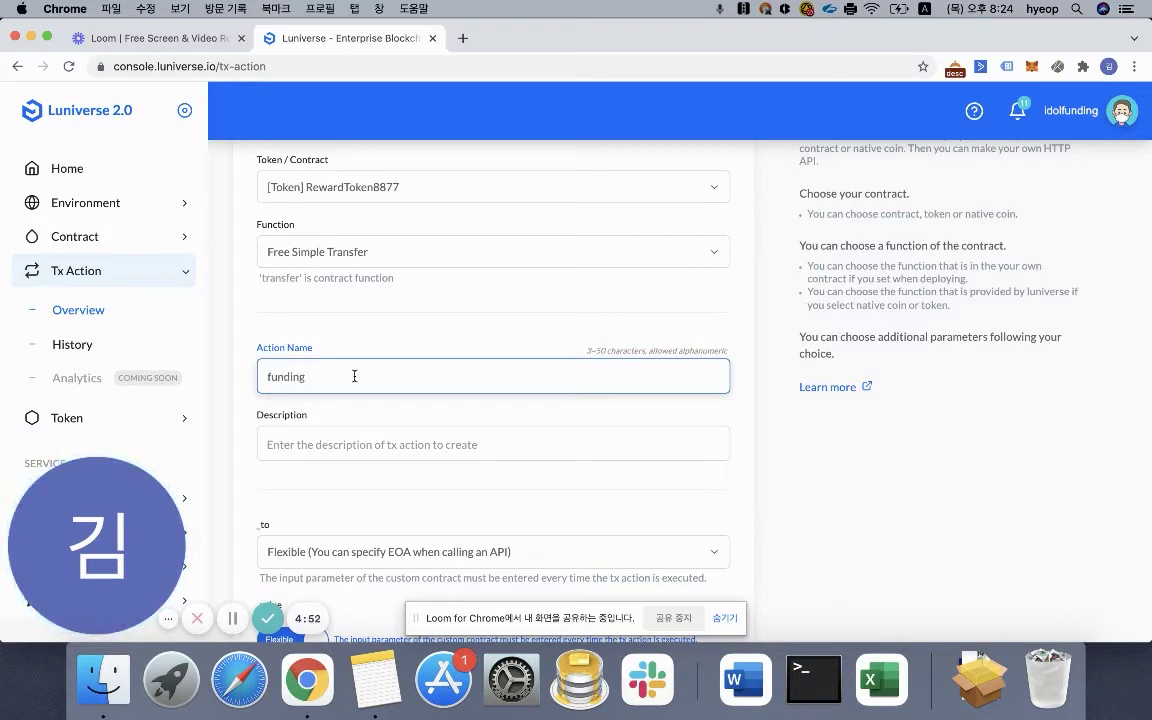
{"action": "type", "text": "8877"}
{"action": "scroll", "coordinate": [345, 357], "scroll_direction": "down", "scroll_amount": 4}
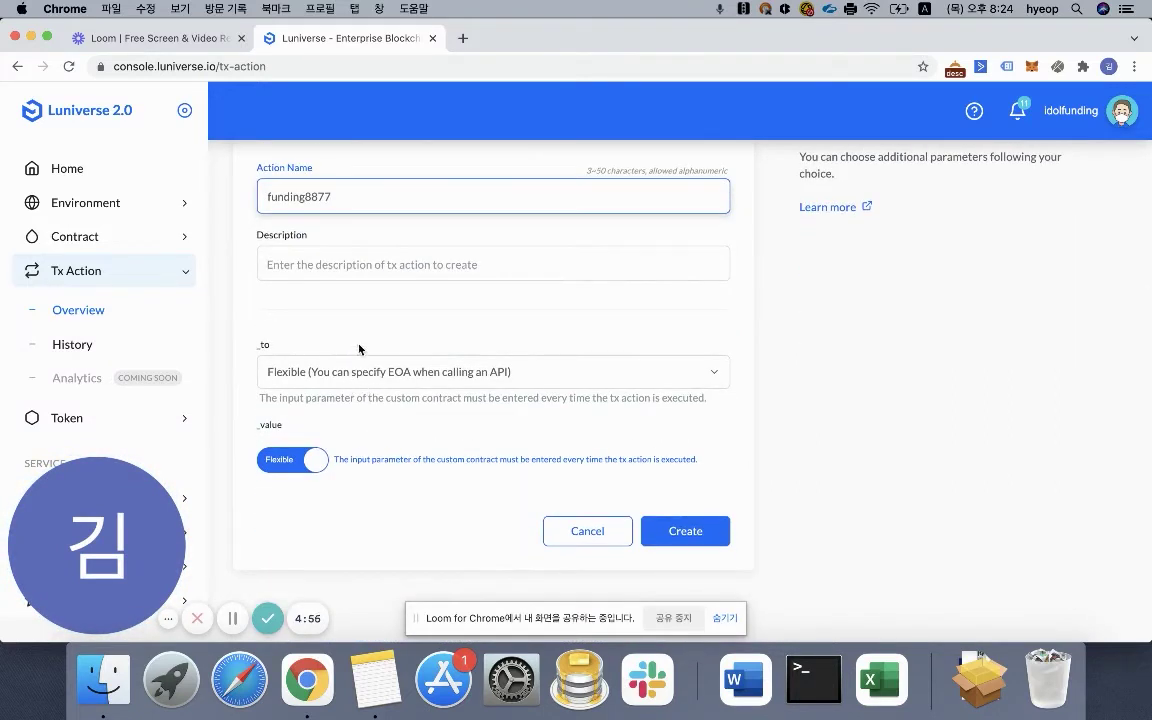
{"action": "left_click", "coordinate": [678, 528]}
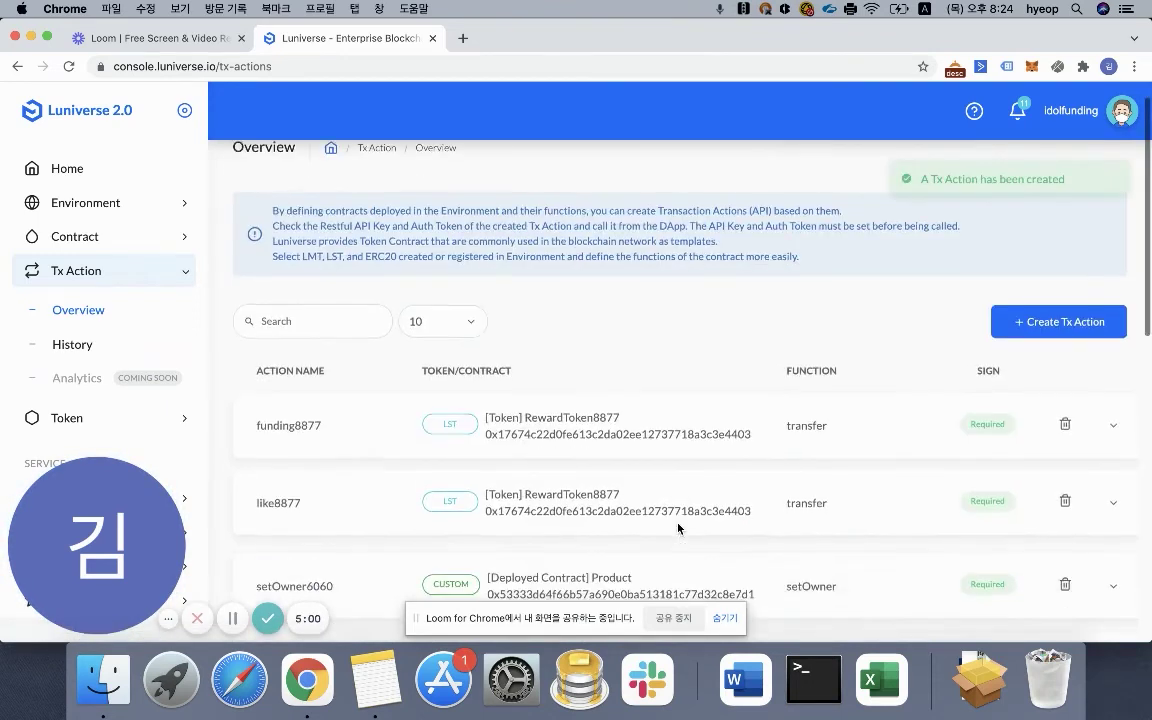
- Start another Tx Action for RewardToken8877, again using the Free Simple Transfer function
{"action": "left_click", "coordinate": [1057, 313]}
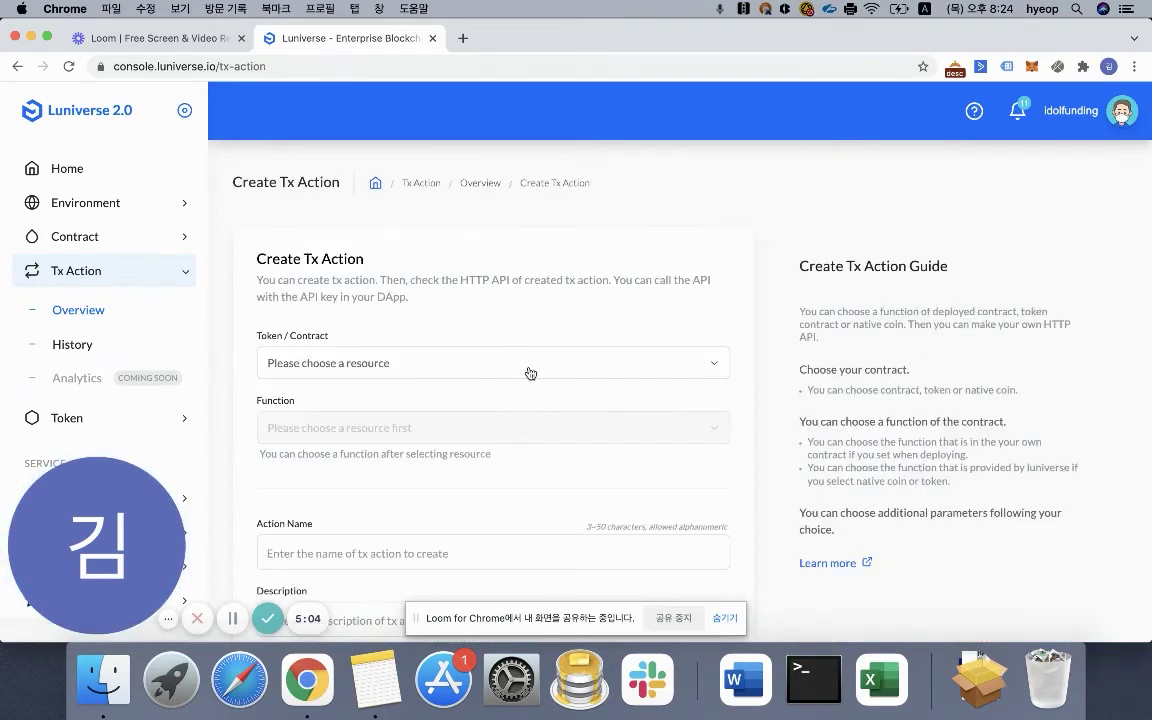
{"action": "left_click", "coordinate": [538, 342]}
{"action": "left_click", "coordinate": [362, 418]}
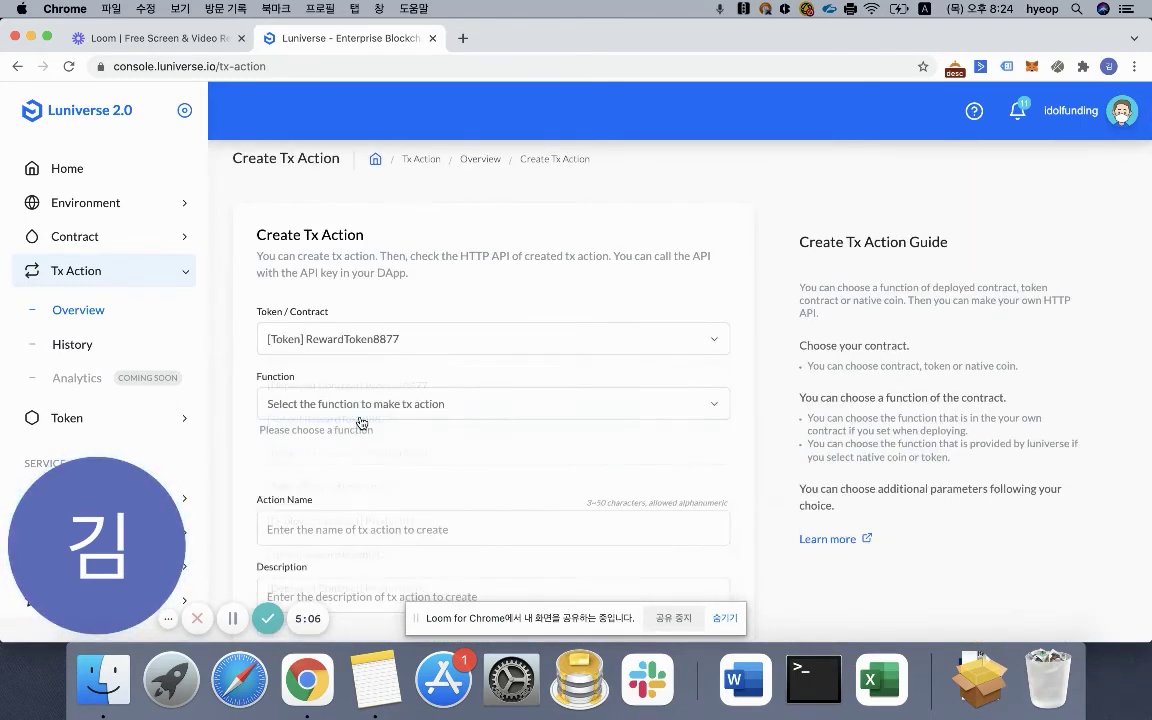
{"action": "scroll", "coordinate": [346, 346], "scroll_direction": "down", "scroll_amount": 1}
{"action": "left_click", "coordinate": [346, 346]}
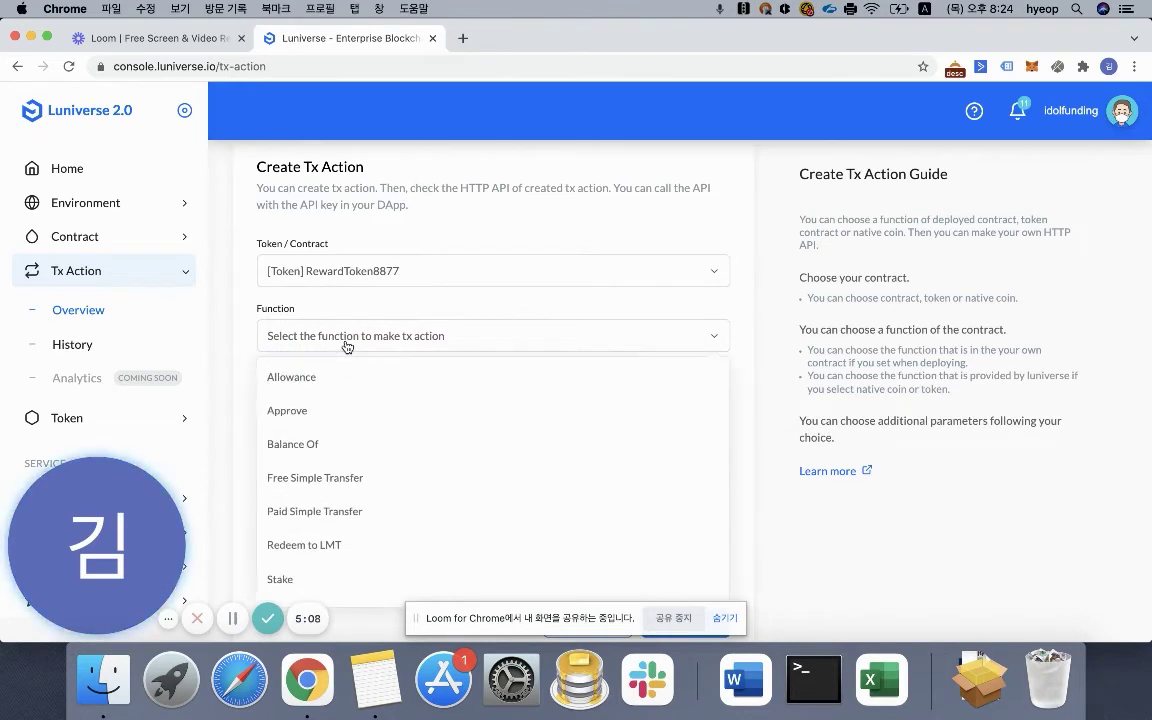
{"action": "scroll", "coordinate": [346, 346], "scroll_direction": "down", "scroll_amount": 1}
{"action": "left_click", "coordinate": [329, 398]}
{"action": "scroll", "coordinate": [430, 345], "scroll_direction": "down", "scroll_amount": 1}
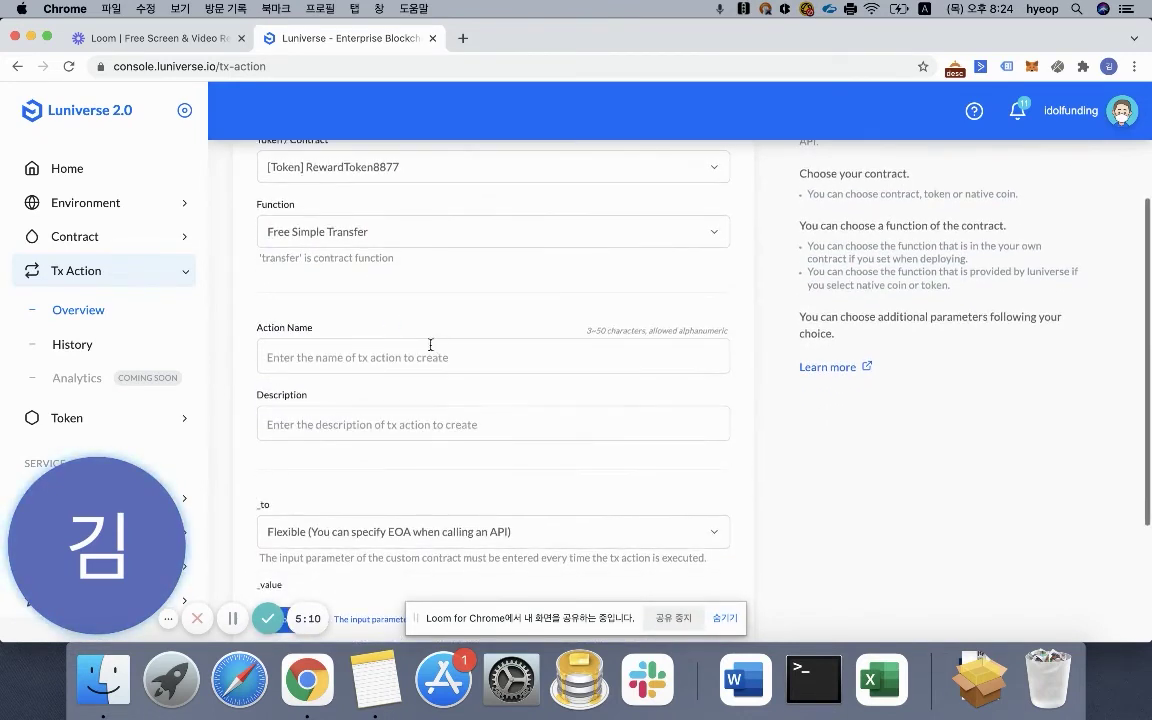
- Name the new RewardToken8877 transfer action purchase8877
{"action": "left_click", "coordinate": [416, 355]}
{"action": "type", "text": "purc"}
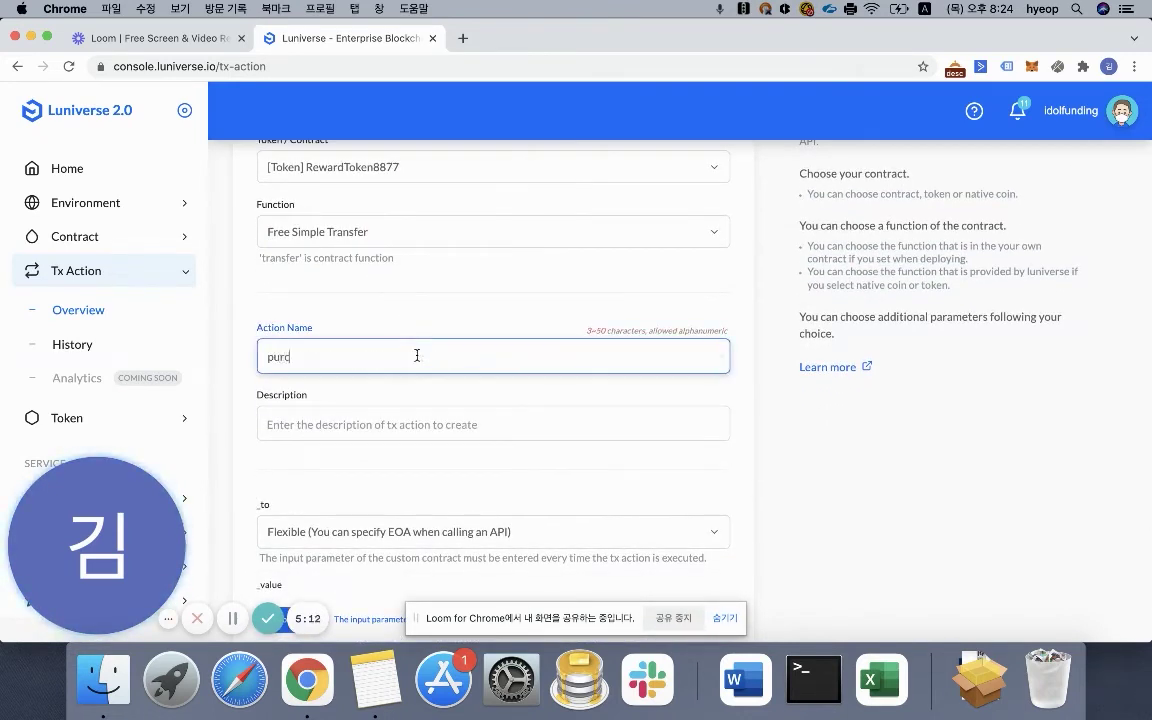
{"action": "type", "text": "hase8877"}
{"action": "scroll", "coordinate": [401, 364], "scroll_direction": "down", "scroll_amount": 3}
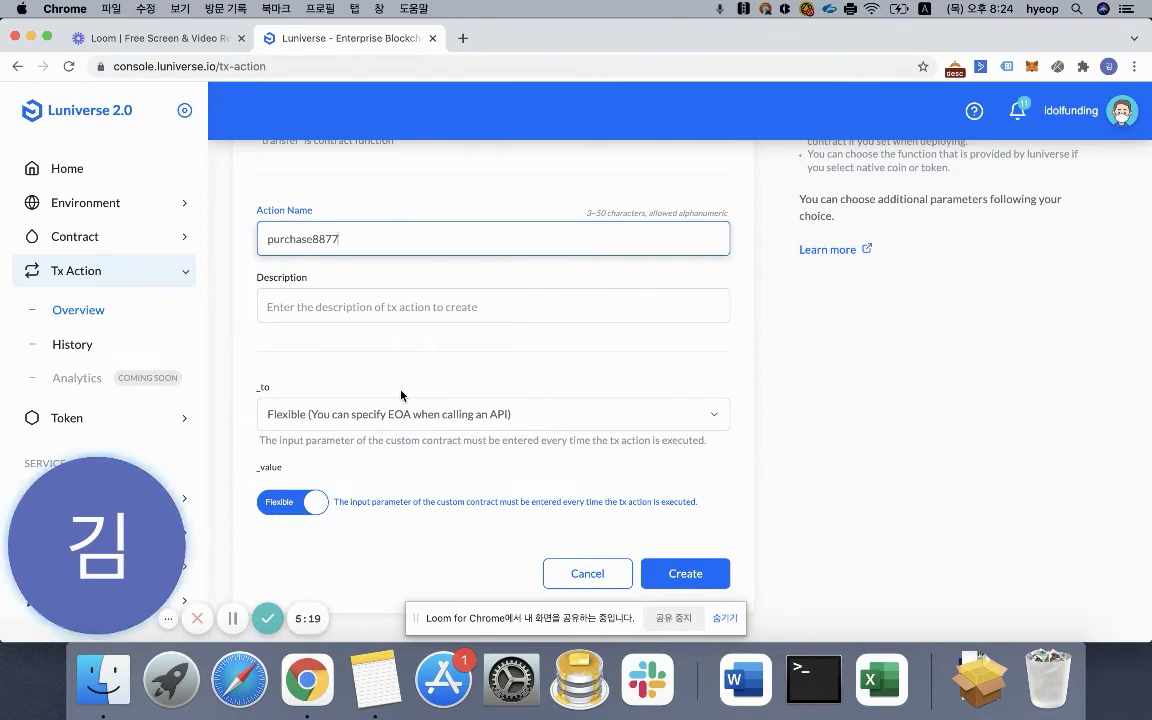
- Set _to to the PdAccount8877 DEOA and create the purchase8877 action with a Flexible _value
{"action": "left_click", "coordinate": [389, 413]}
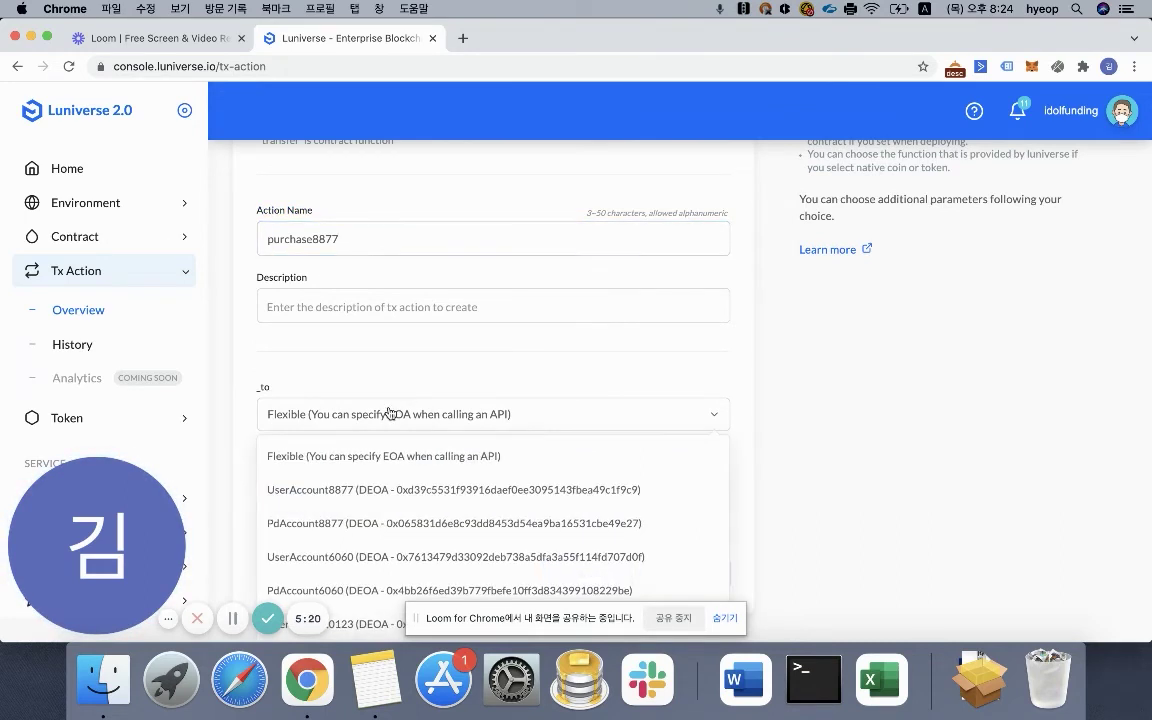
{"action": "left_click", "coordinate": [393, 522]}
{"action": "scroll", "coordinate": [647, 503], "scroll_direction": "down", "scroll_amount": 2}
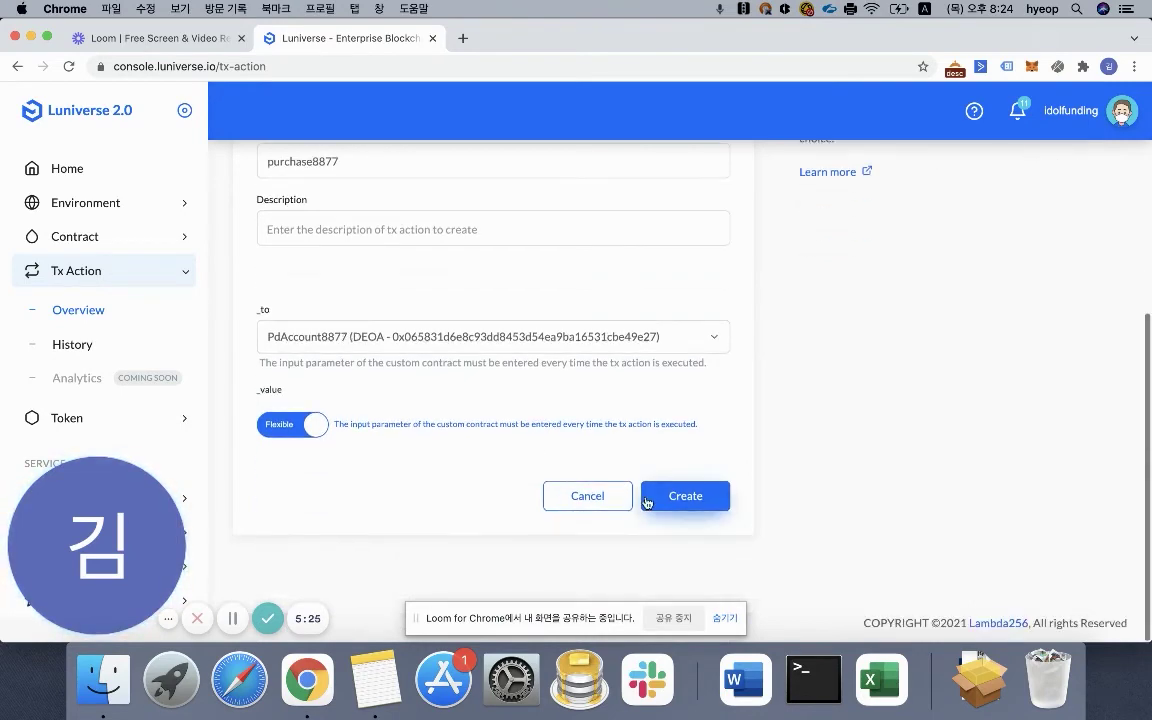
{"action": "left_click", "coordinate": [686, 507]}
{"action": "scroll", "coordinate": [658, 400], "scroll_direction": "down", "scroll_amount": 1}
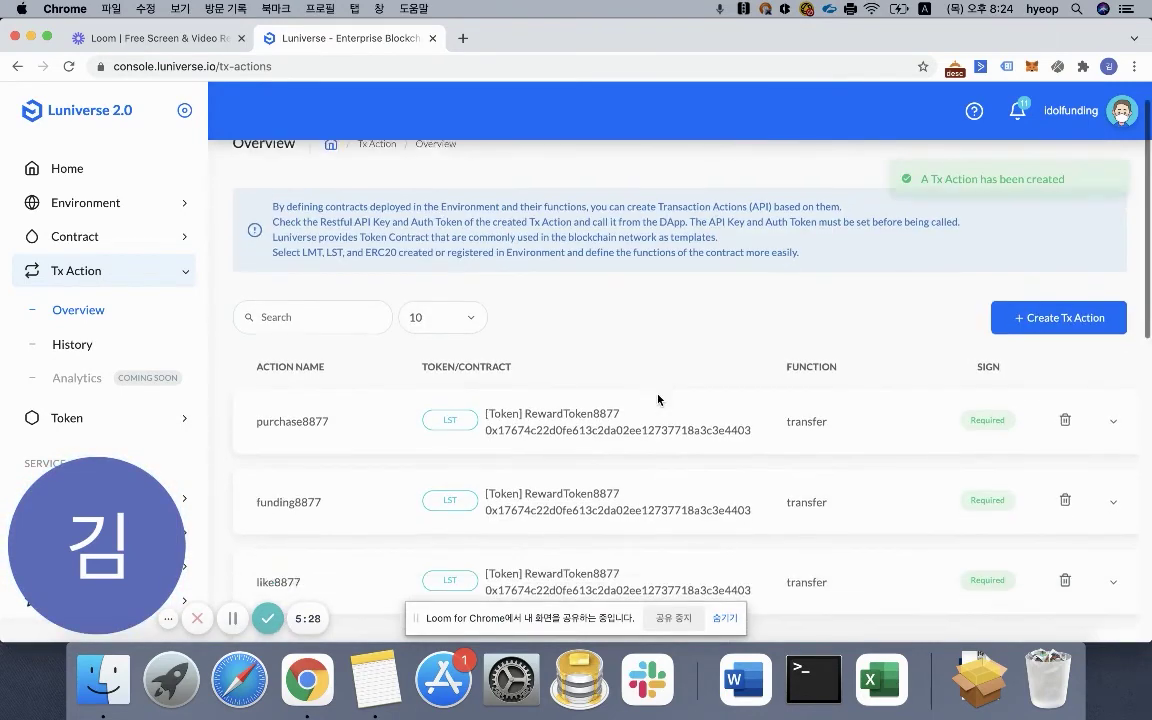
- Start a new Tx Action for the deployed contract Product8877 with the getOwner function
{"action": "left_click", "coordinate": [1052, 325]}
{"action": "left_click", "coordinate": [503, 307]}
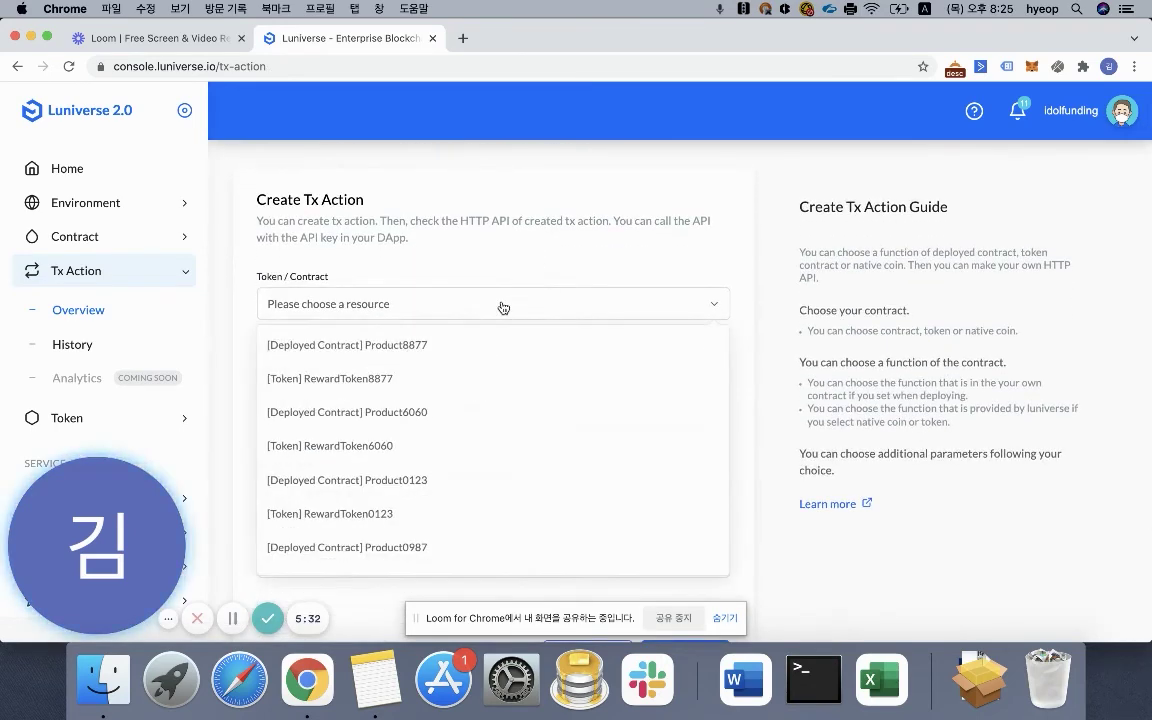
{"action": "left_click", "coordinate": [372, 346]}
{"action": "scroll", "coordinate": [400, 300], "scroll_direction": "down", "scroll_amount": 2}
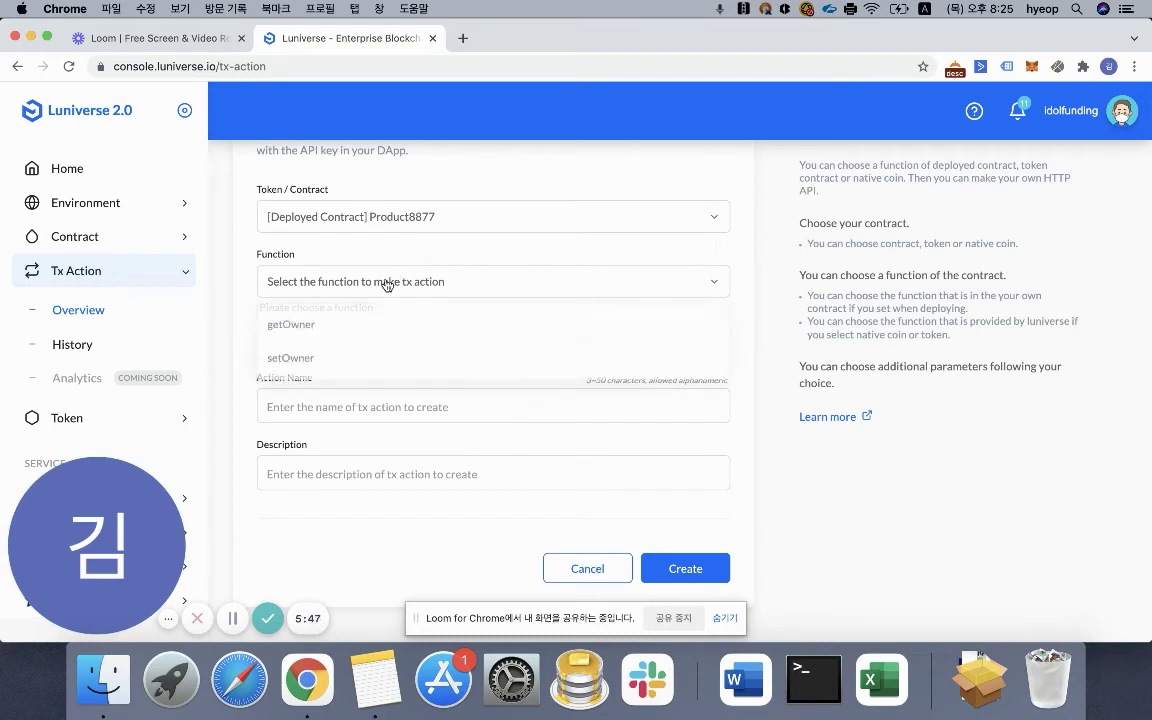
{"action": "left_click", "coordinate": [347, 323]}
{"action": "scroll", "coordinate": [360, 310], "scroll_direction": "down", "scroll_amount": 1}
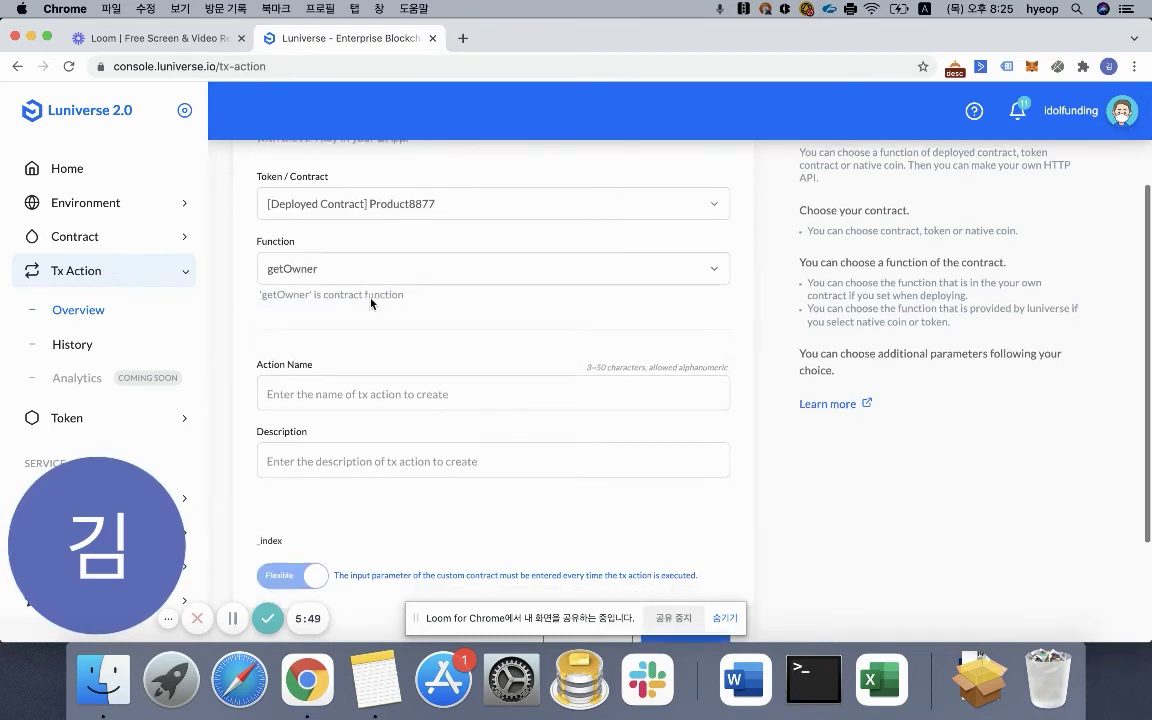
- Name the action getOwner8877 and create it with the Flexible _index parameter
{"action": "left_click", "coordinate": [406, 355]}
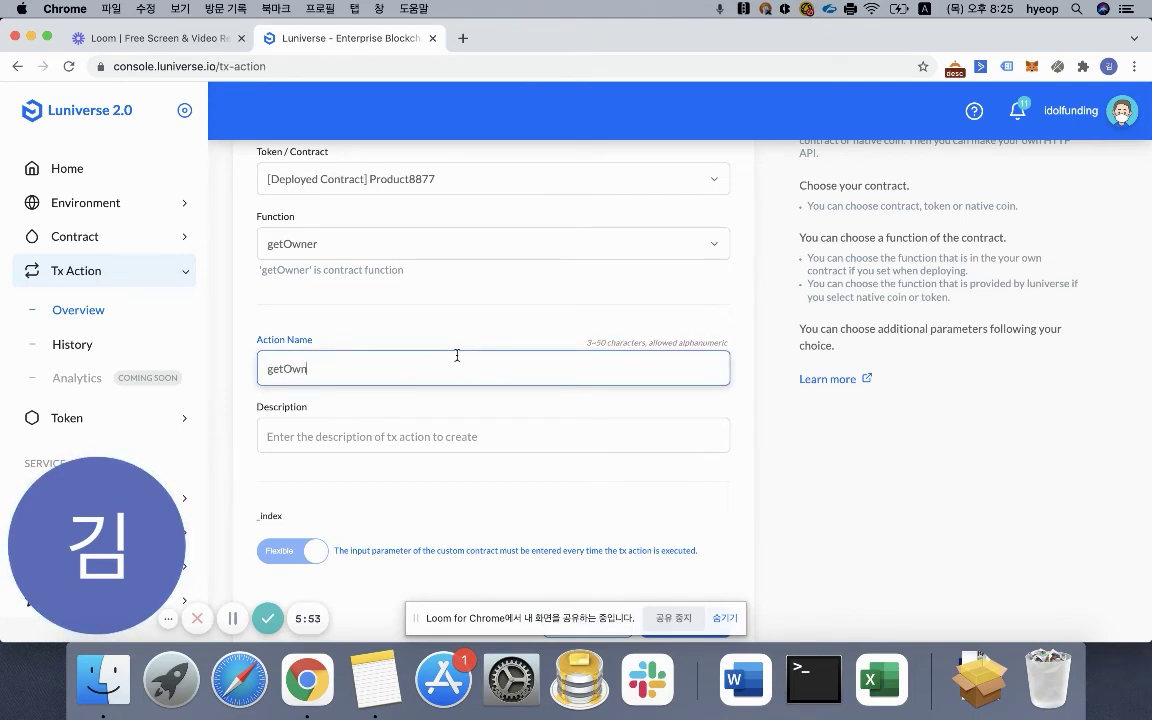
{"action": "type", "text": "getOwner8877"}
{"action": "left_click", "coordinate": [462, 330]}
{"action": "scroll", "coordinate": [460, 327], "scroll_direction": "down", "scroll_amount": 3}
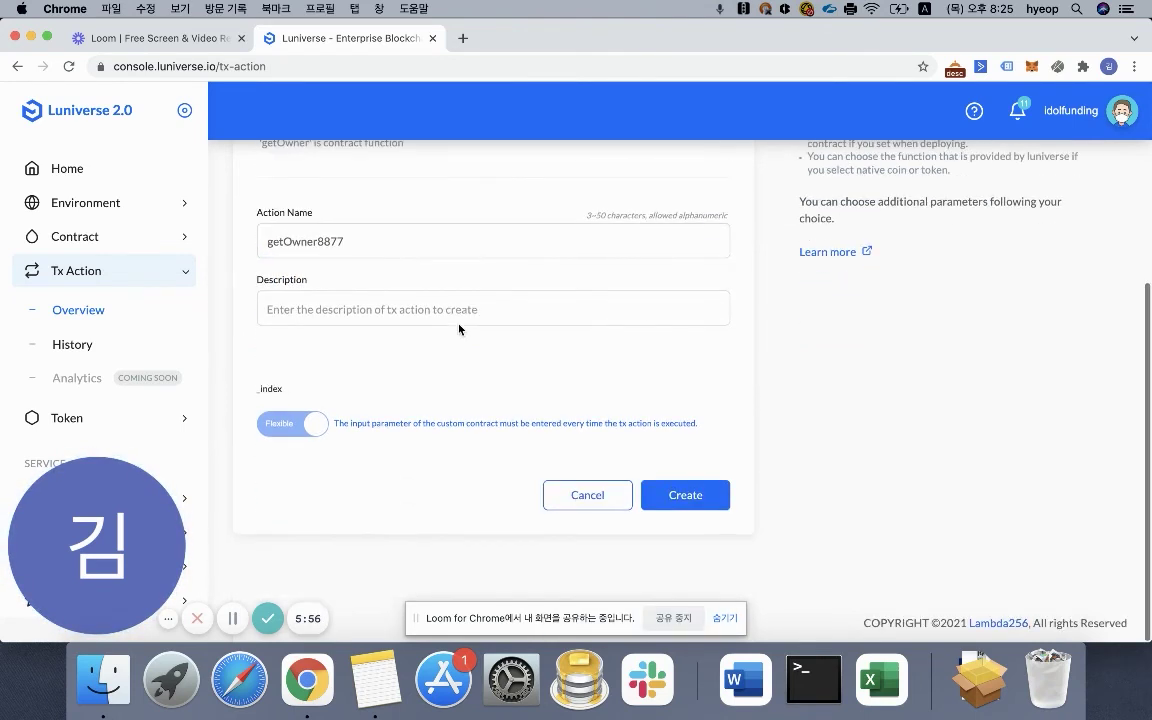
{"action": "left_click", "coordinate": [705, 497]}
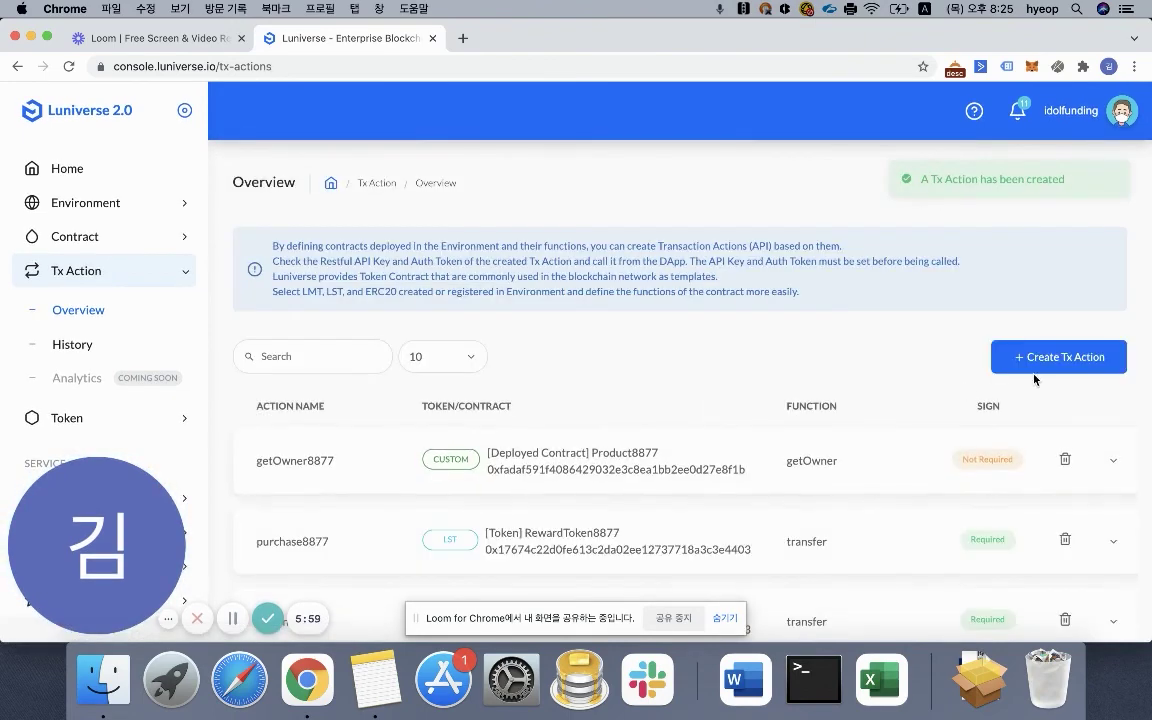
- Start a new Tx Action for the deployed contract Product8877 with the setOwner function
{"action": "left_click", "coordinate": [1047, 366]}
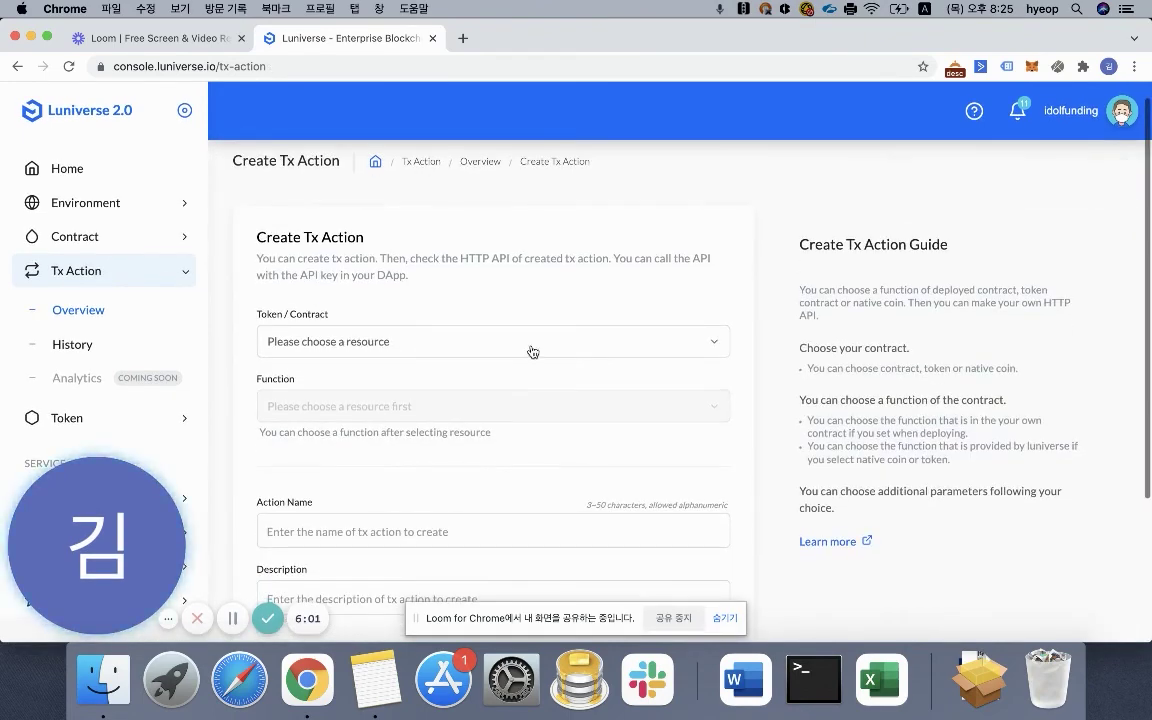
{"action": "left_click", "coordinate": [532, 349]}
{"action": "left_click", "coordinate": [404, 390]}
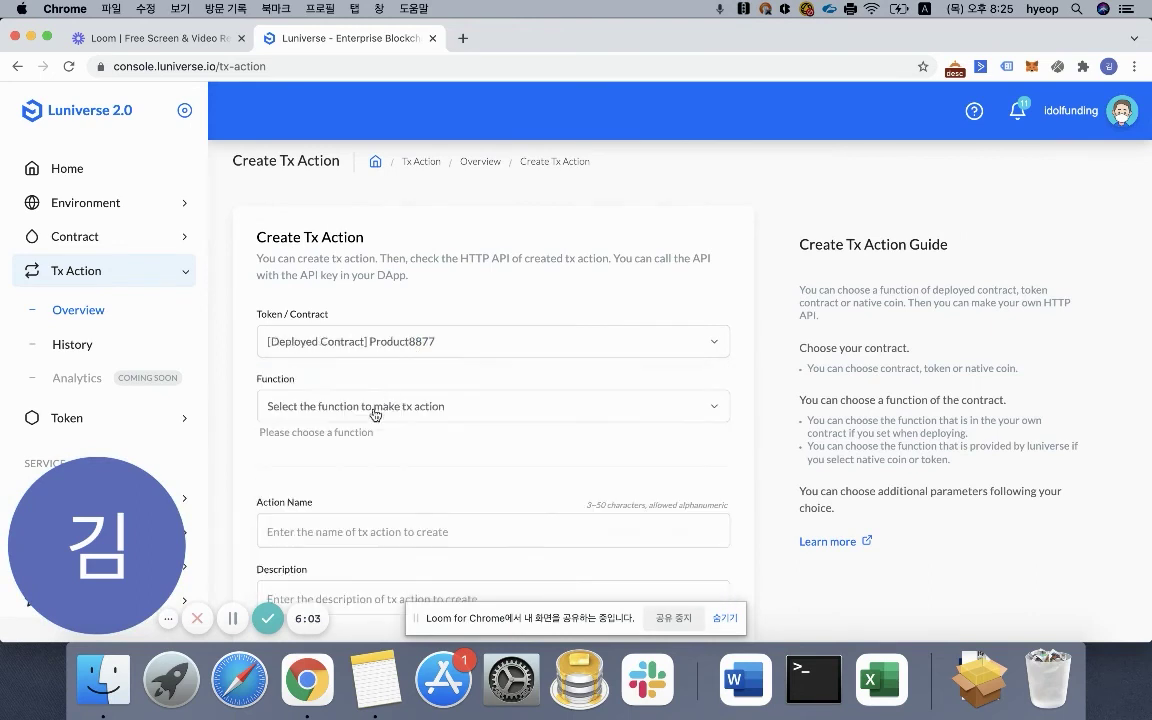
{"action": "left_click", "coordinate": [378, 406]}
{"action": "left_click", "coordinate": [319, 480]}
{"action": "scroll", "coordinate": [284, 468], "scroll_direction": "down", "scroll_amount": 5}
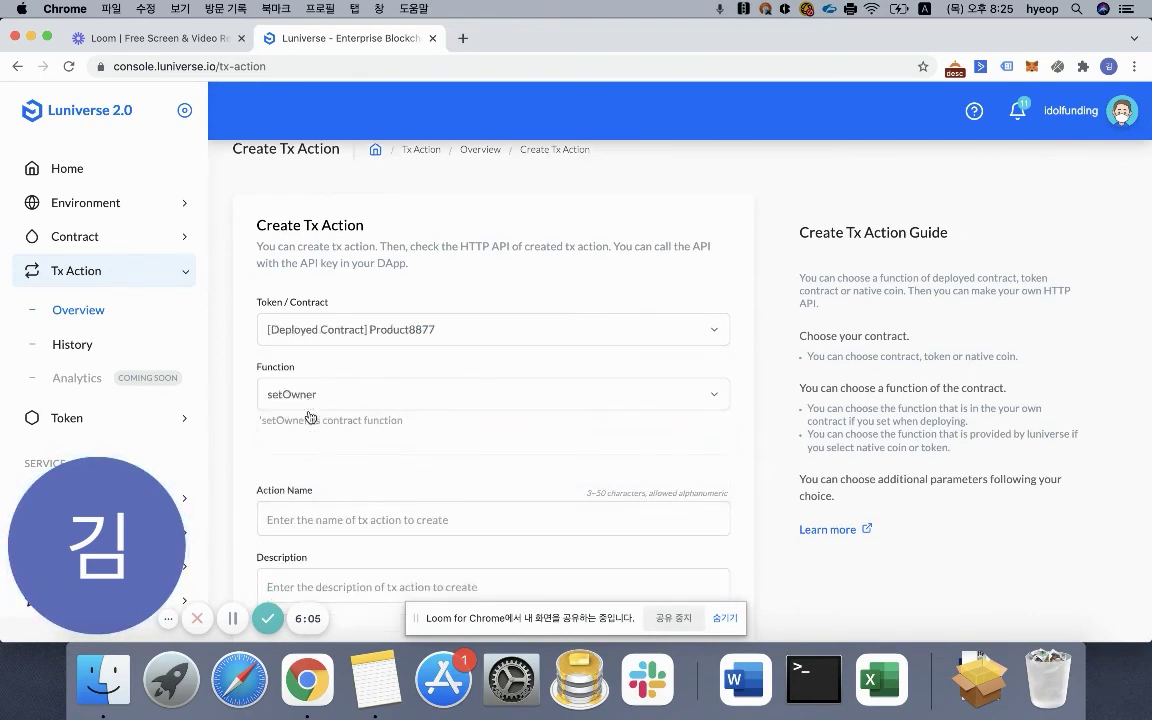
- Name the action setOwner8877, create it with Flexible _index and _name parameters, and check the overview list
{"action": "left_click", "coordinate": [347, 426]}
{"action": "type", "text": "ser"}
{"action": "key", "text": "BackSpace"}
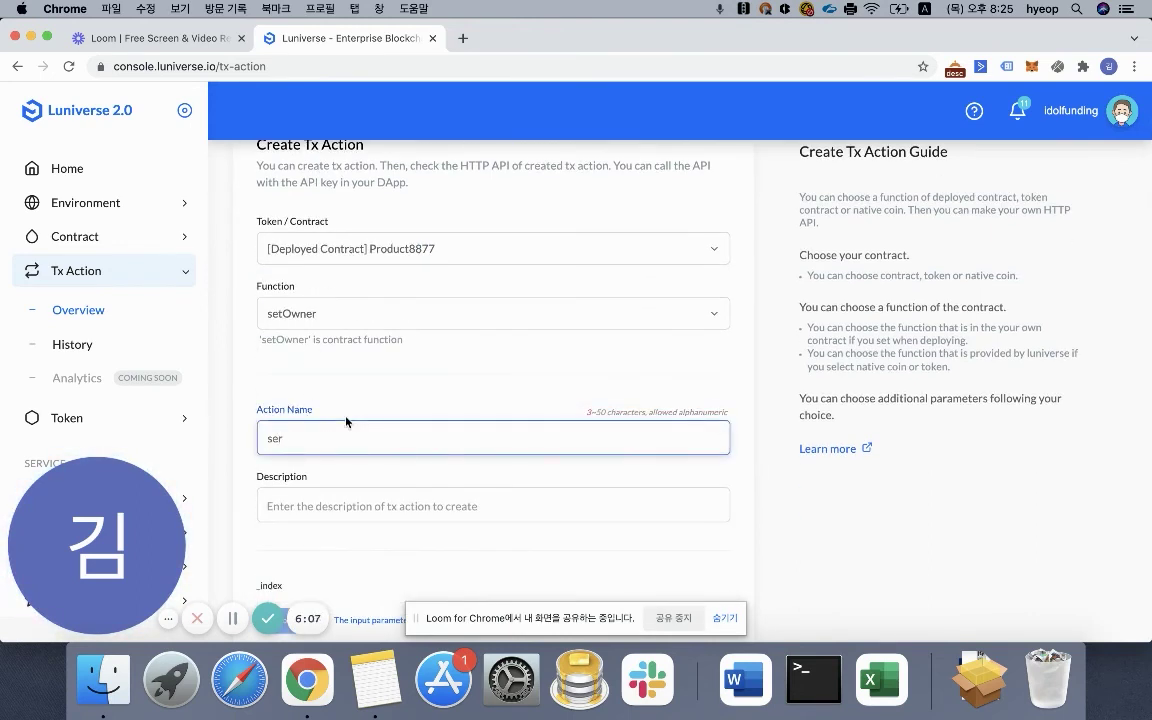
{"action": "type", "text": "tOwner8877"}
{"action": "scroll", "coordinate": [380, 380], "scroll_direction": "down", "scroll_amount": 5}
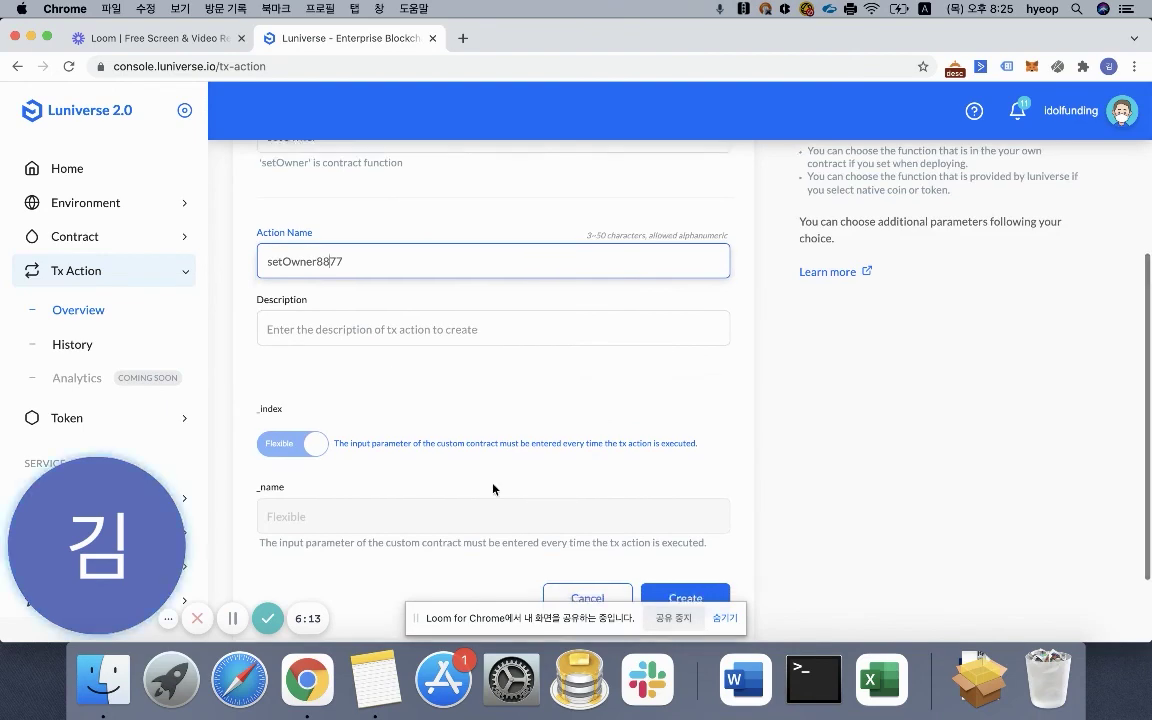
{"action": "scroll", "coordinate": [494, 488], "scroll_direction": "down", "scroll_amount": 3}
{"action": "left_click", "coordinate": [676, 499]}
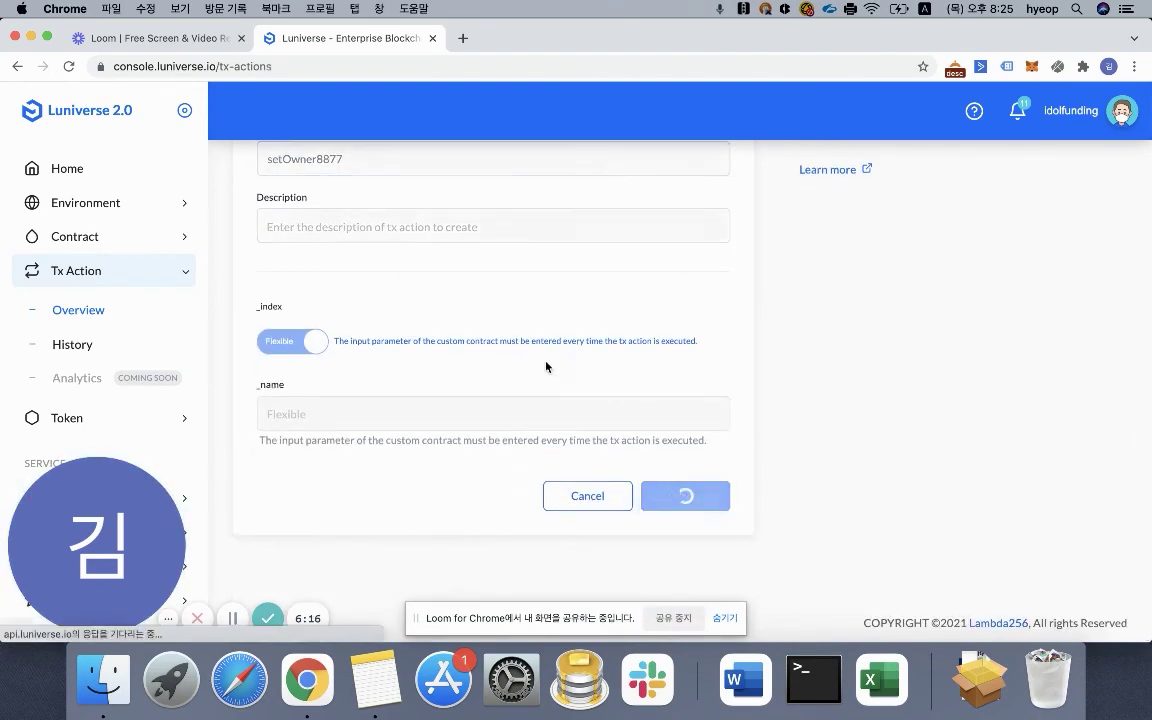
{"action": "scroll", "coordinate": [557, 385], "scroll_direction": "down", "scroll_amount": 5}
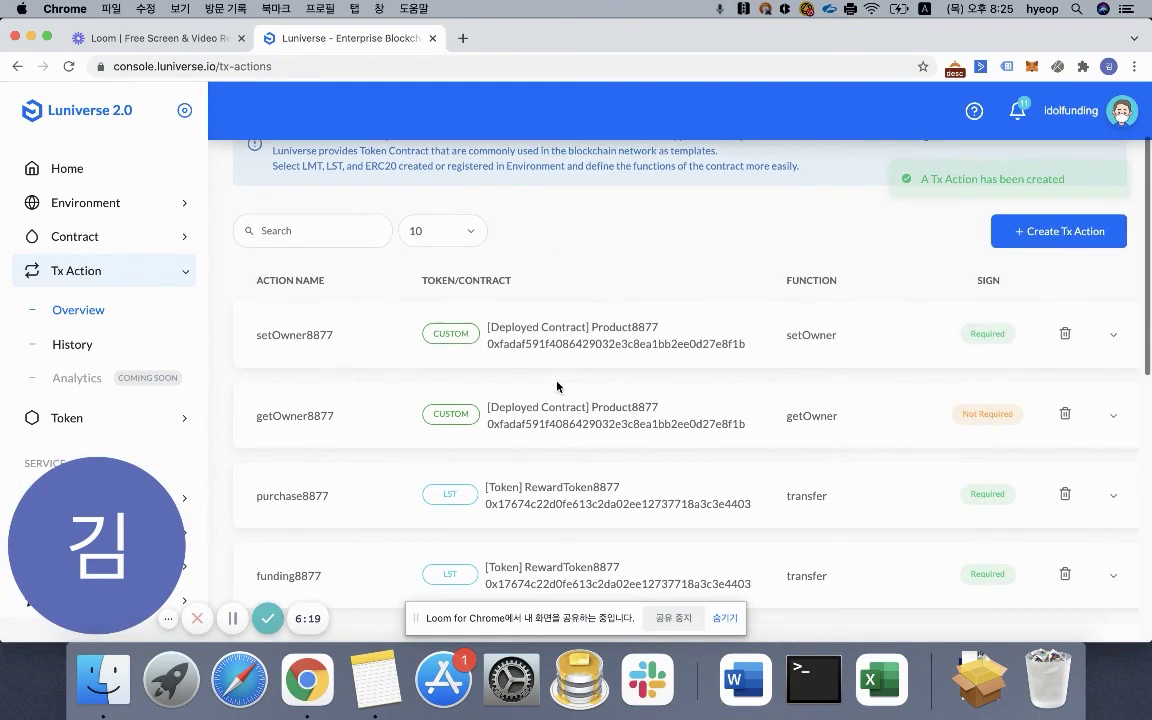
{"action": "scroll", "coordinate": [557, 385], "scroll_direction": "up", "scroll_amount": 2}
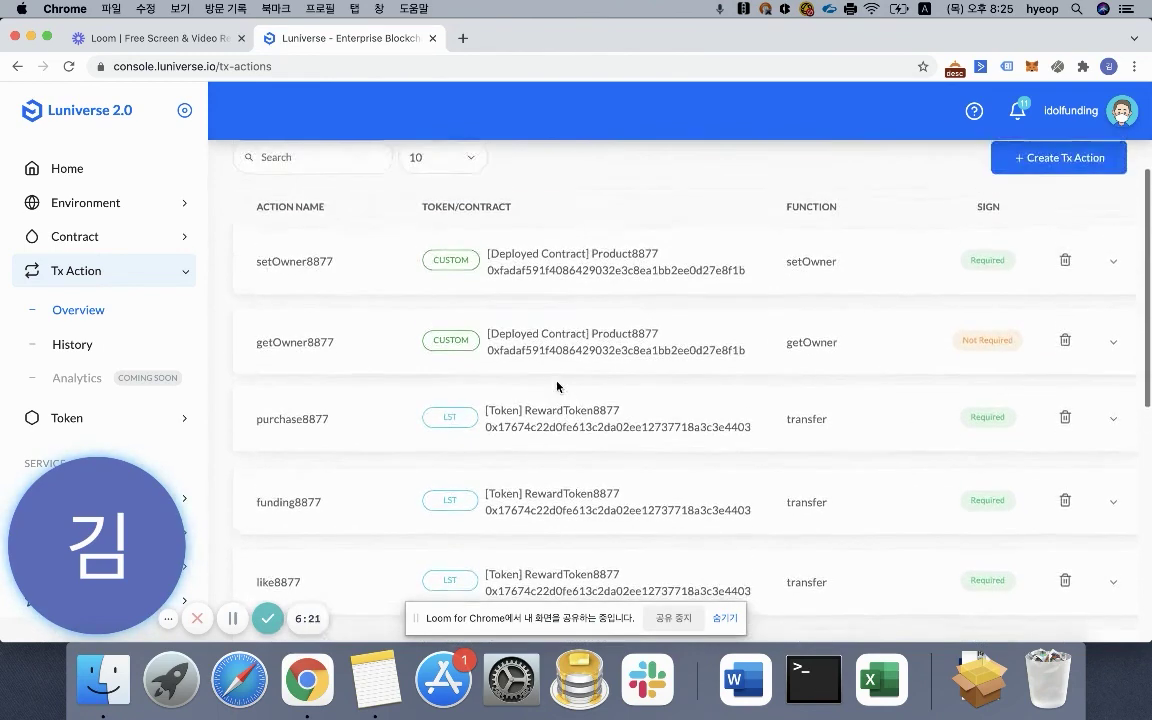